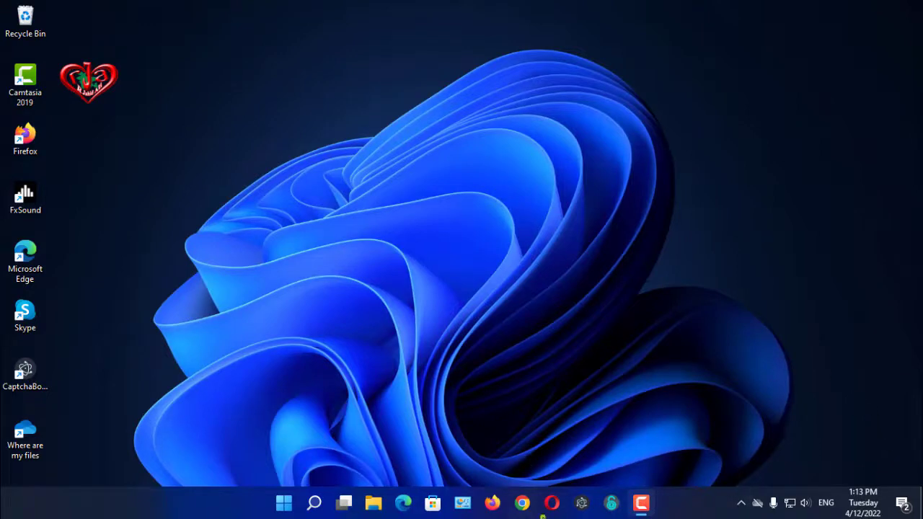
# Launch Opera and close the Gmail tab, leaving the 2Captcha Transfer funds page showing
pyautogui.click(552, 502)
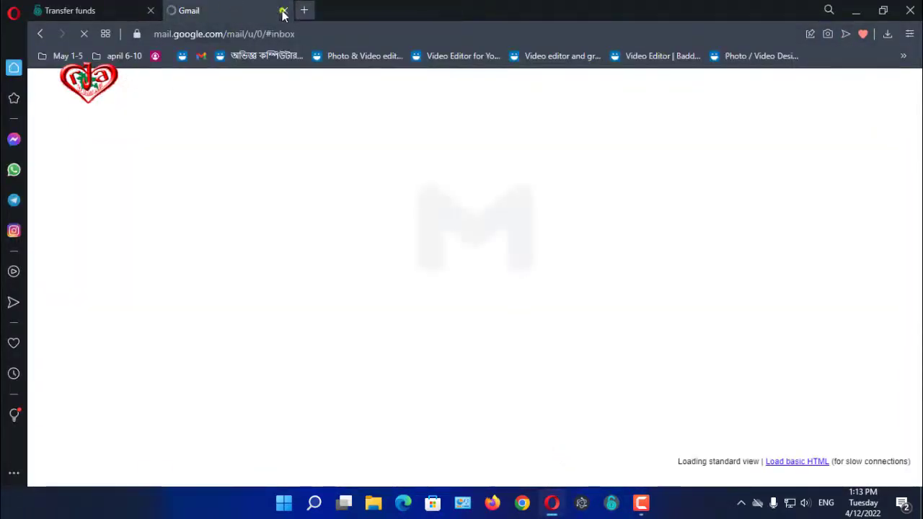
pyautogui.click(282, 11)
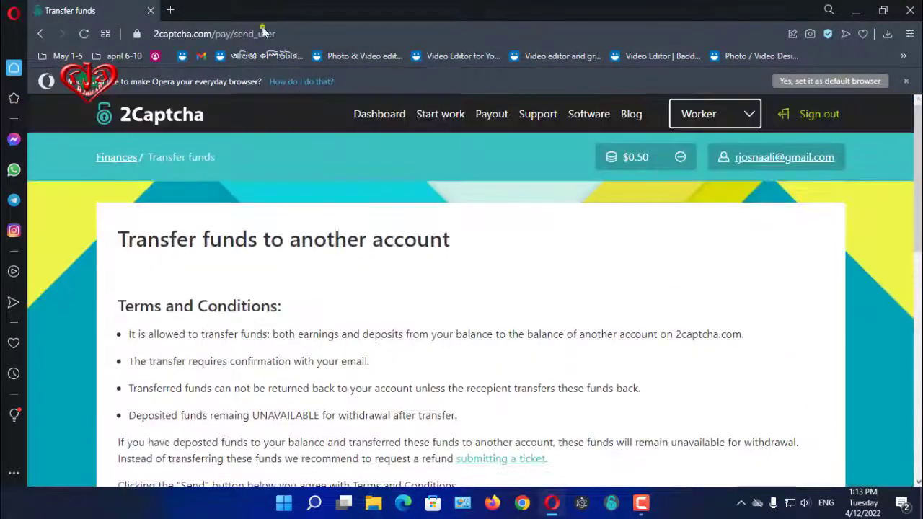
# Open the 2Captcha Dashboard and highlight the $0.50 balance and its withdraw icon
pyautogui.click(381, 114)
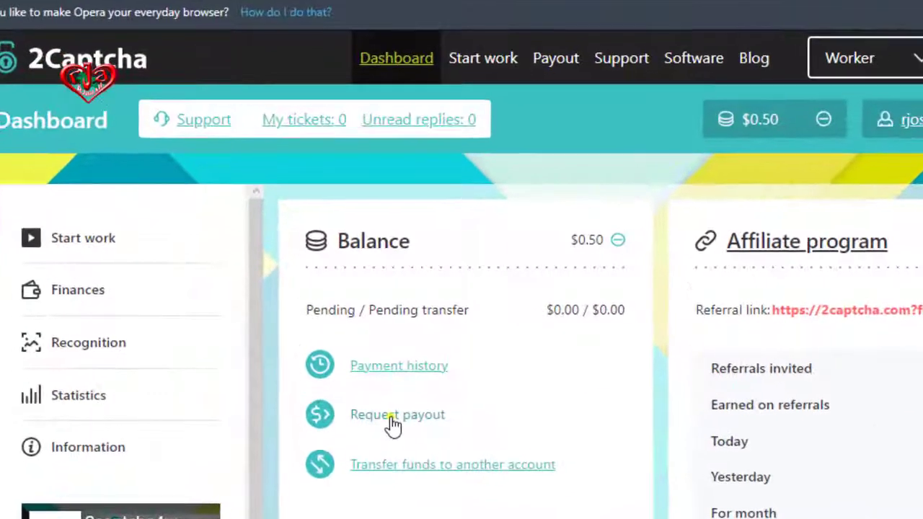
pyautogui.doubleClick(785, 117)
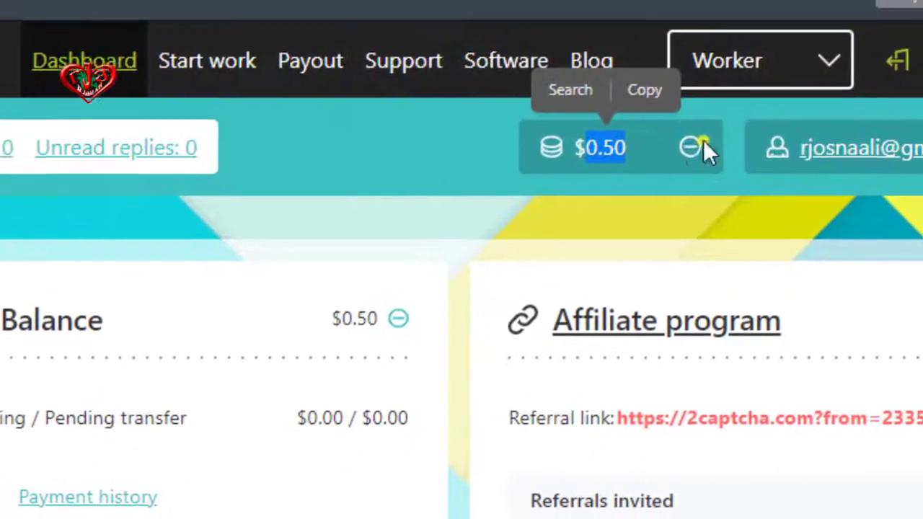
pyautogui.click(674, 179)
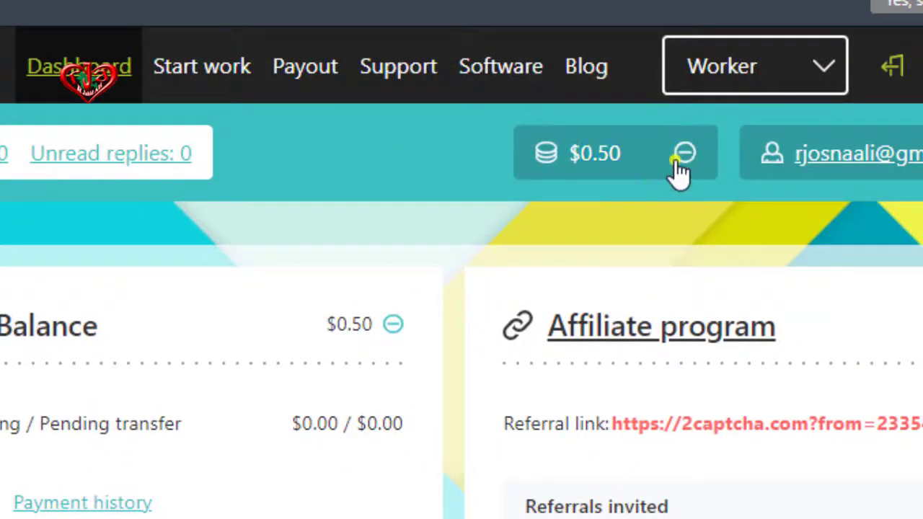
pyautogui.moveTo(678, 175)
pyautogui.mouseDown()
pyautogui.moveTo(671, 137)
pyautogui.moveTo(714, 178)
pyautogui.mouseUp()
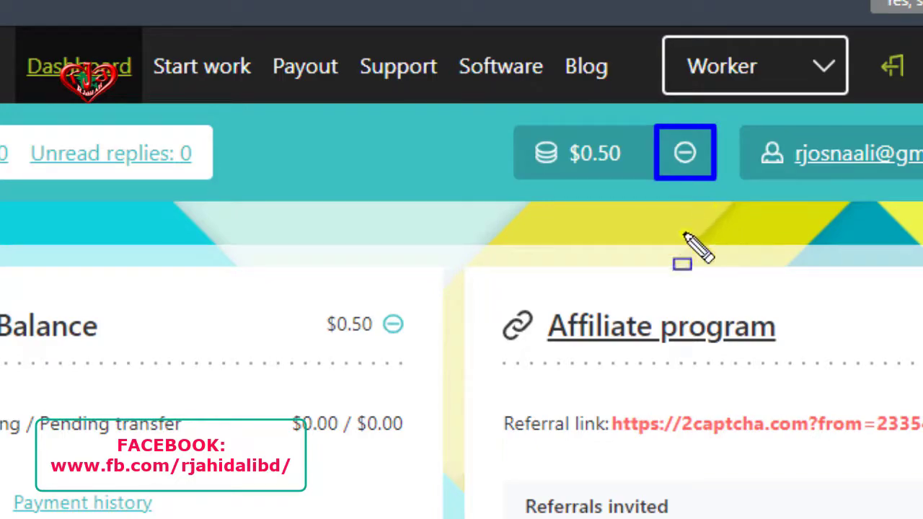
pyautogui.press('Escape')
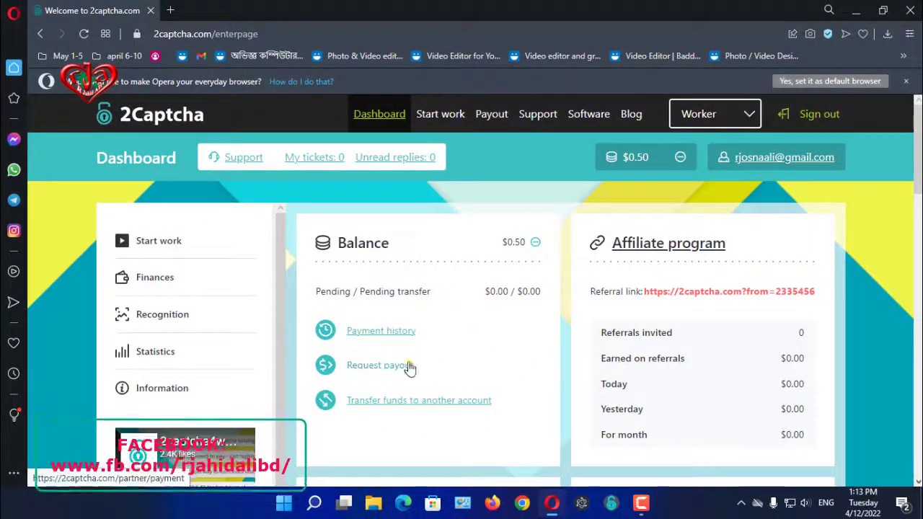
# Open the Request payout page from the withdraw icon beside the $0.50 balance
pyautogui.click(679, 158)
pyautogui.scroll(-2, 234, 320)
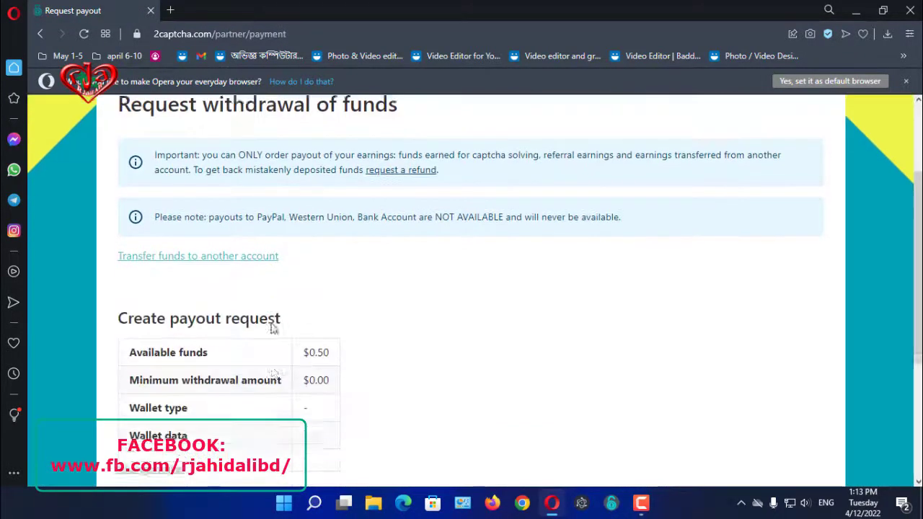
pyautogui.scroll(-3, 270, 324)
pyautogui.scroll(4, 216, 260)
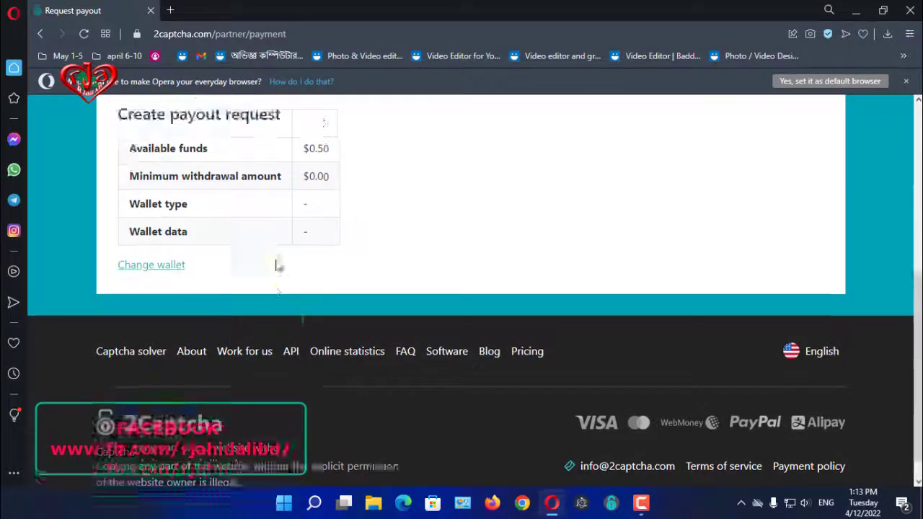
pyautogui.scroll(-3, 262, 317)
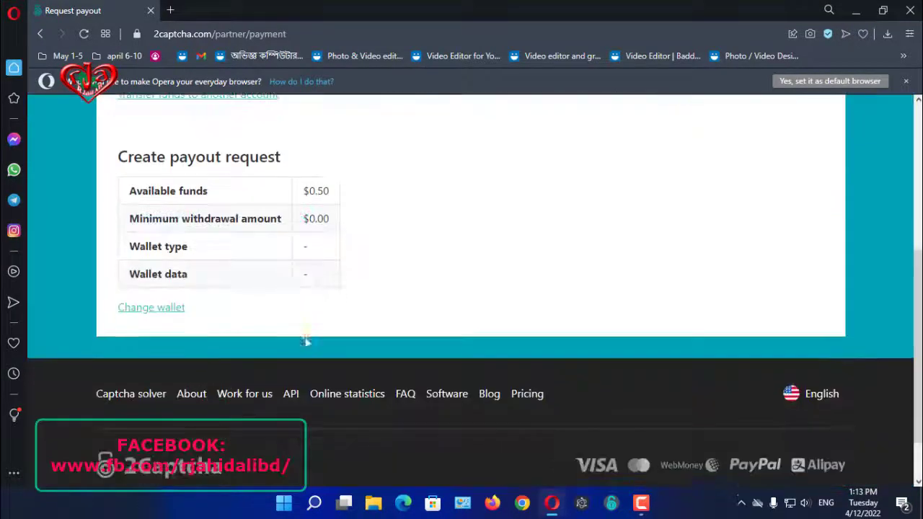
# Review the Change wallet list of available payout wallets, then return to Request payout
pyautogui.click(135, 315)
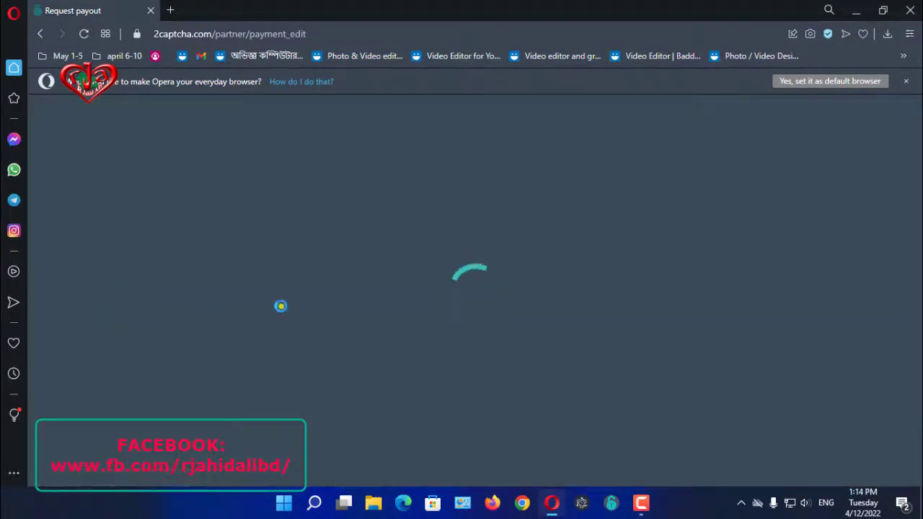
pyautogui.scroll(-3, 483, 299)
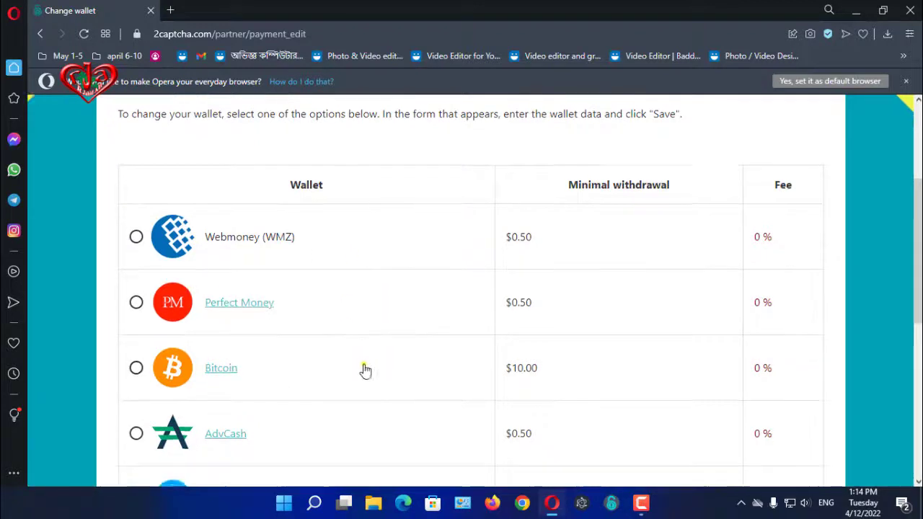
pyautogui.scroll(-2, 261, 326)
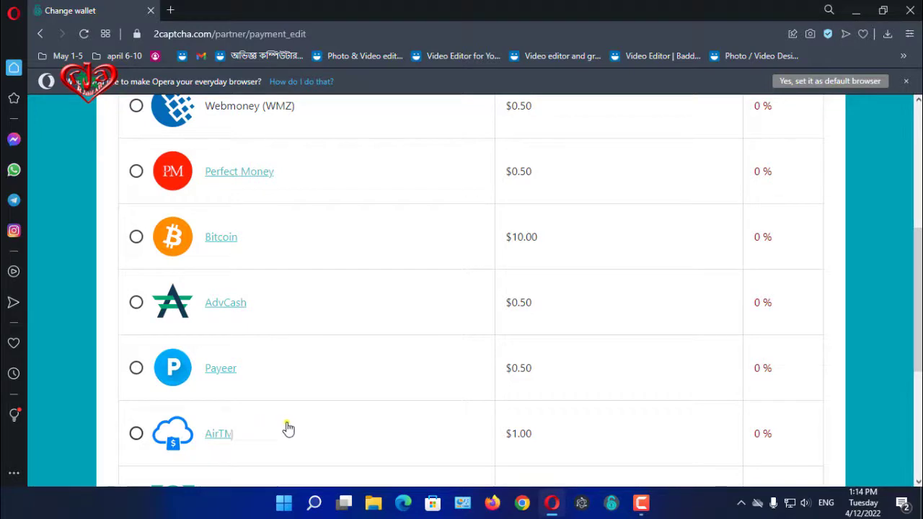
pyautogui.scroll(-4, 181, 257)
pyautogui.scroll(4, 373, 270)
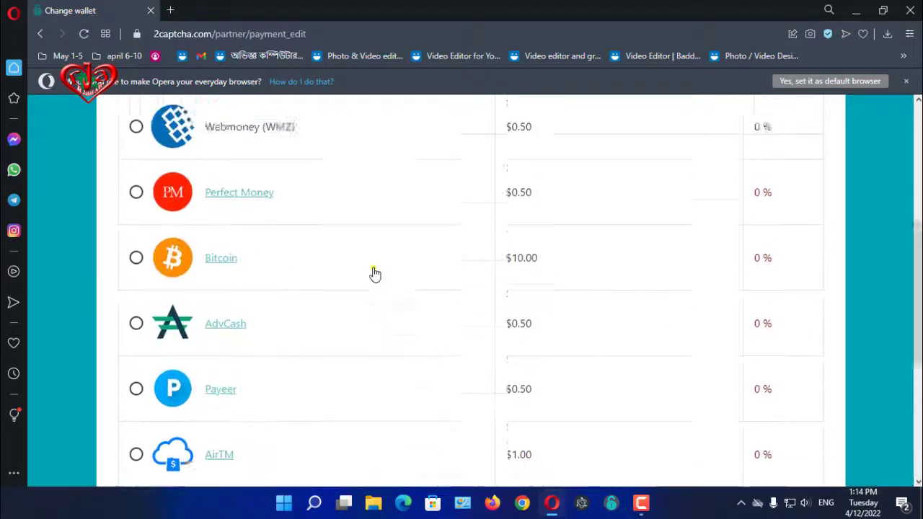
pyautogui.scroll(5, 375, 273)
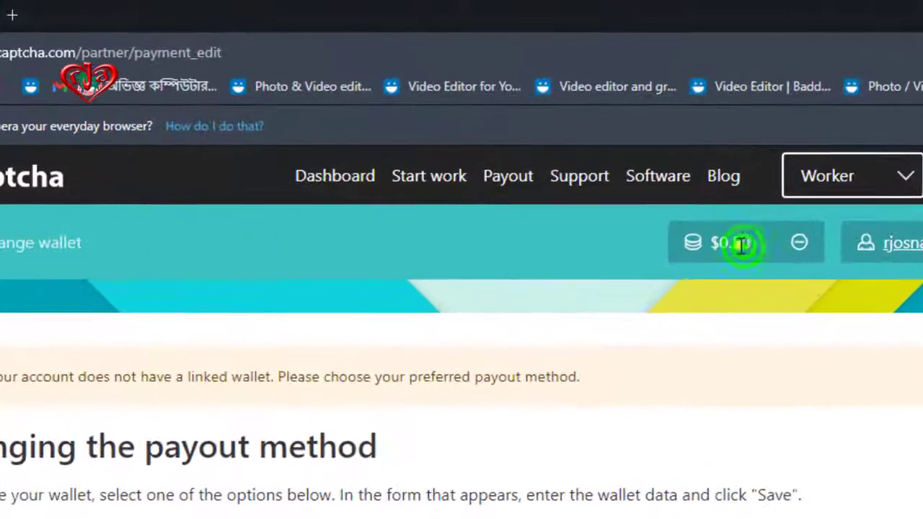
pyautogui.moveTo(734, 246); pyautogui.dragTo(739, 250)
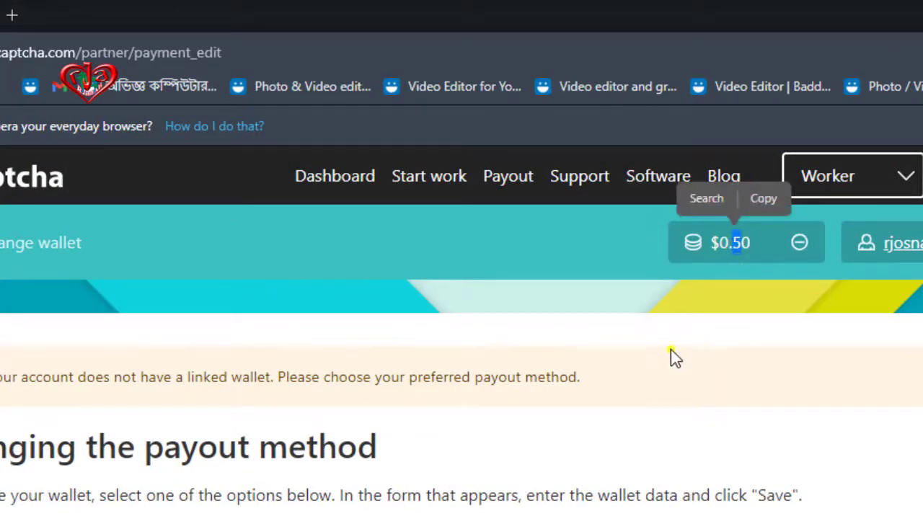
pyautogui.click(739, 241)
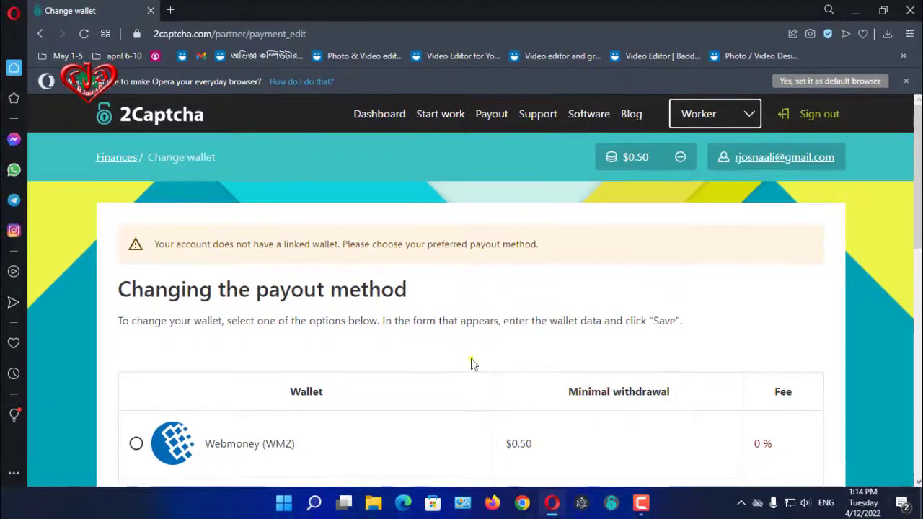
pyautogui.click(680, 159)
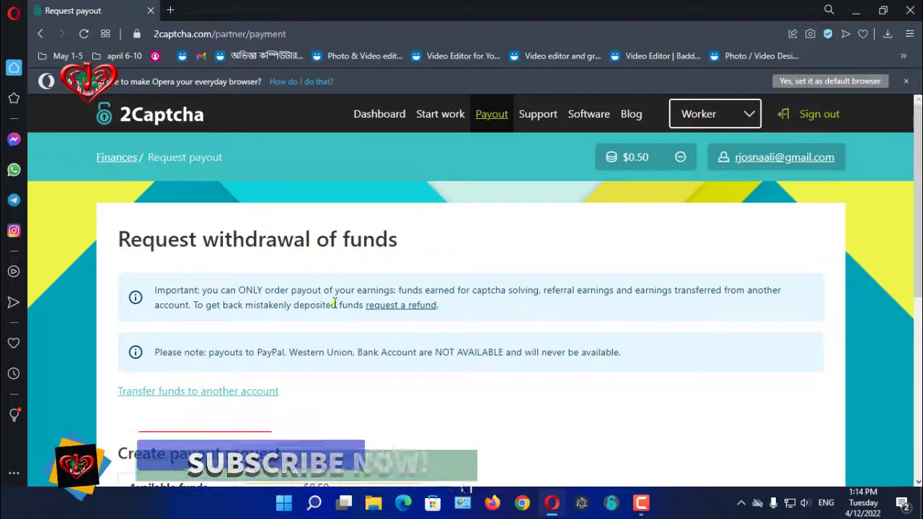
# Mark the 'Transfer funds to another account' link on the Request payout page
pyautogui.scroll(-3, 354, 316)
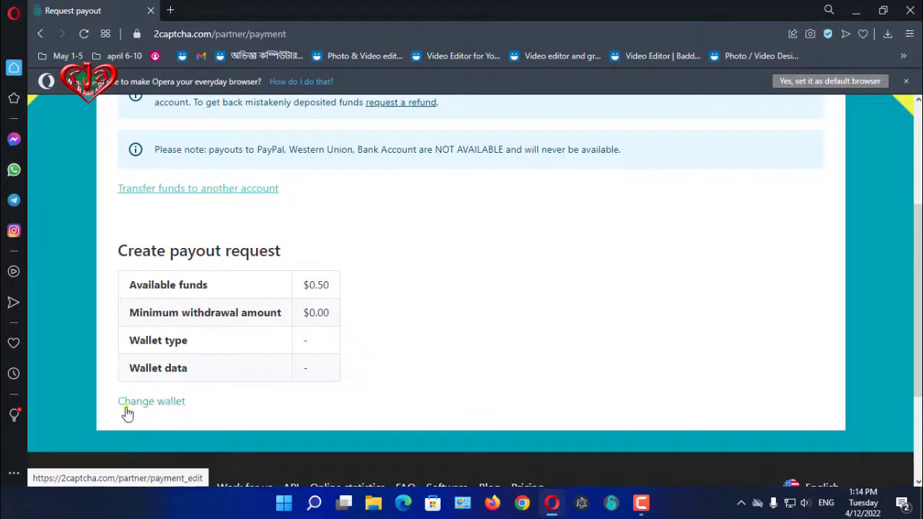
pyautogui.scroll(2, 223, 404)
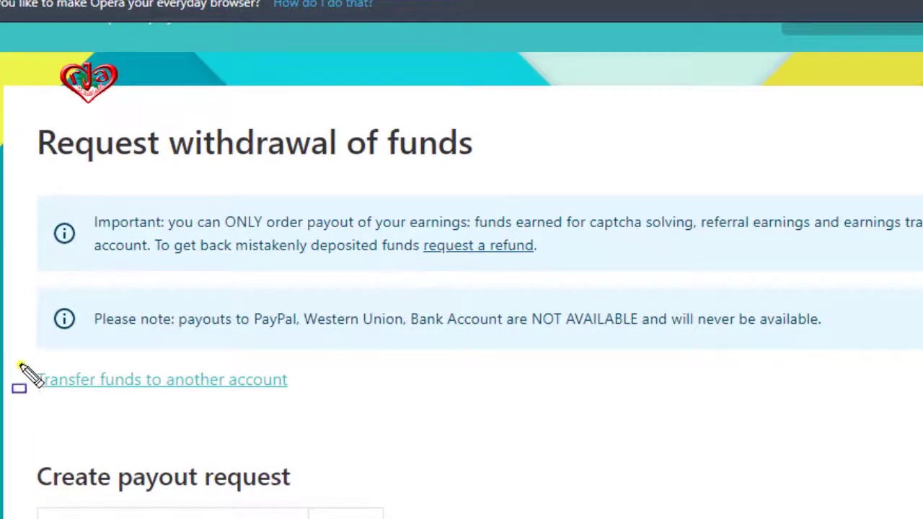
pyautogui.moveTo(17, 359); pyautogui.dragTo(307, 399)
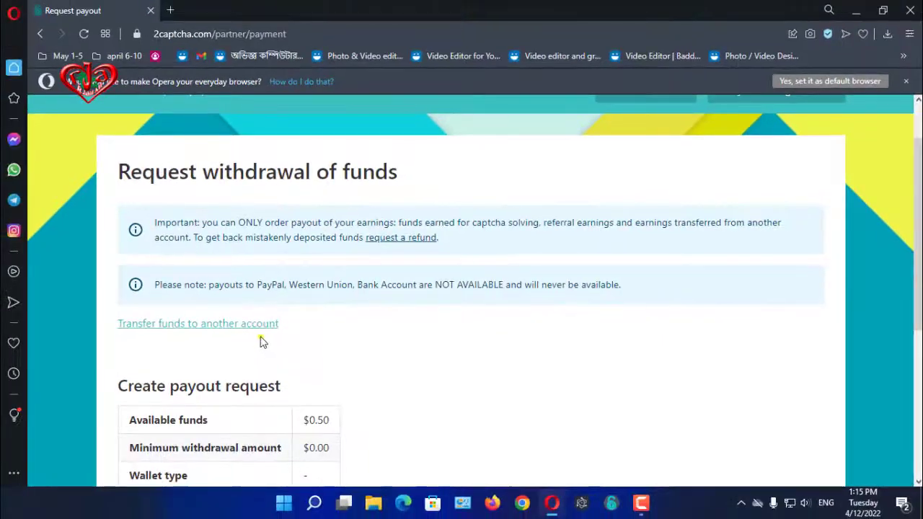
# Open Transfer funds and mark the list of transfers, including the Canceled $0.51 transfer
pyautogui.click(259, 324)
pyautogui.scroll(-2, 362, 312)
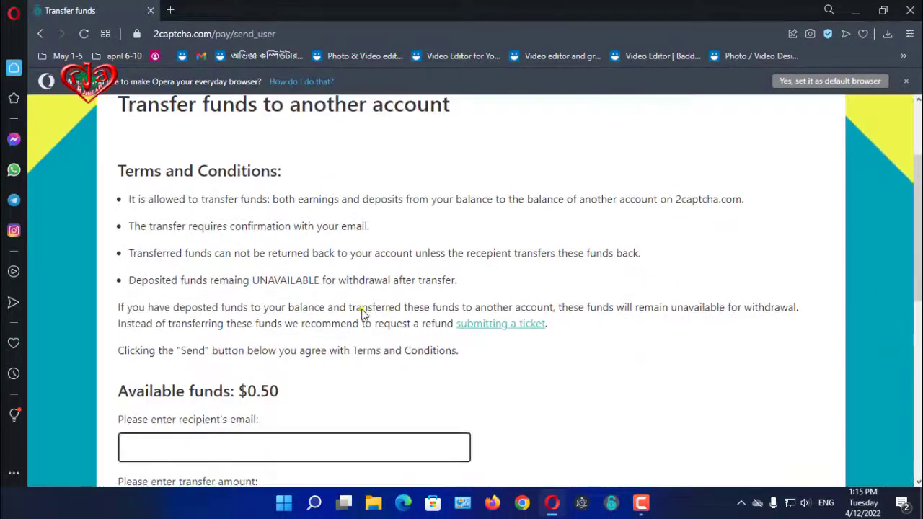
pyautogui.scroll(-2, 363, 311)
pyautogui.scroll(-3, 363, 312)
pyautogui.scroll(-3, 364, 314)
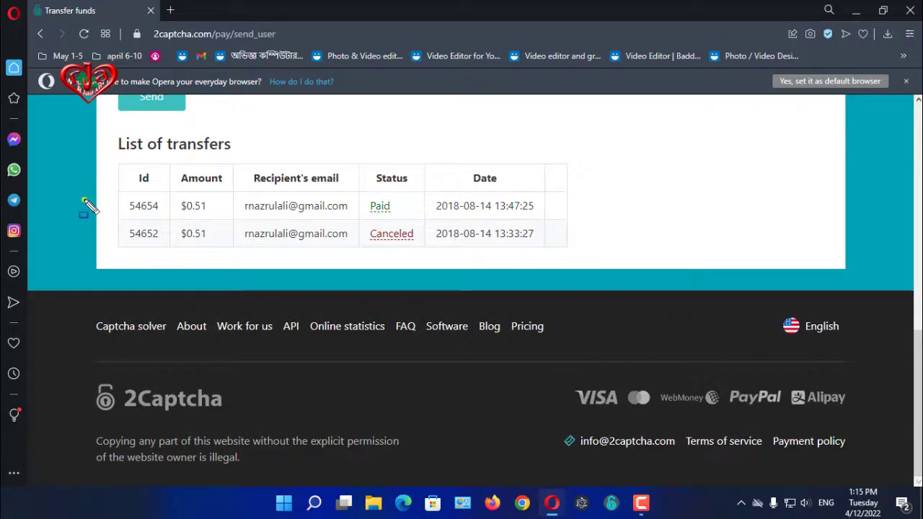
pyautogui.moveTo(101, 158); pyautogui.dragTo(567, 255)
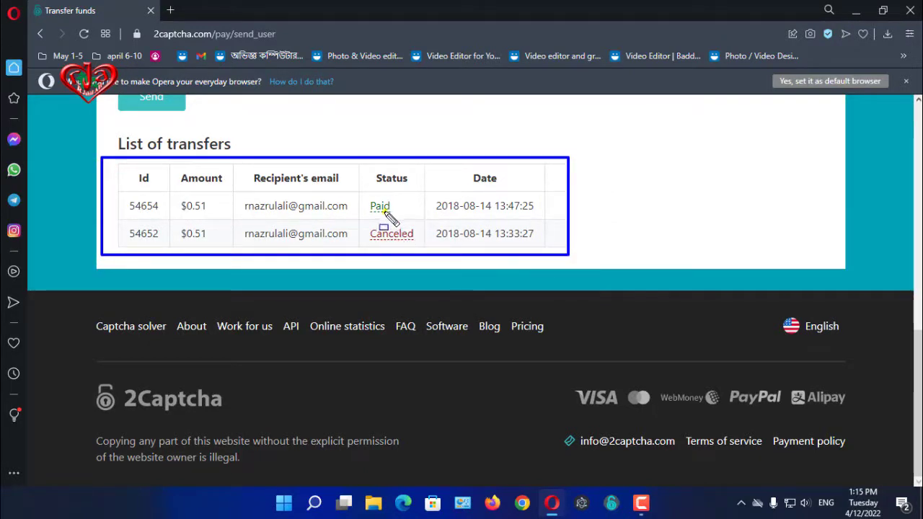
pyautogui.moveTo(372, 229); pyautogui.dragTo(426, 254)
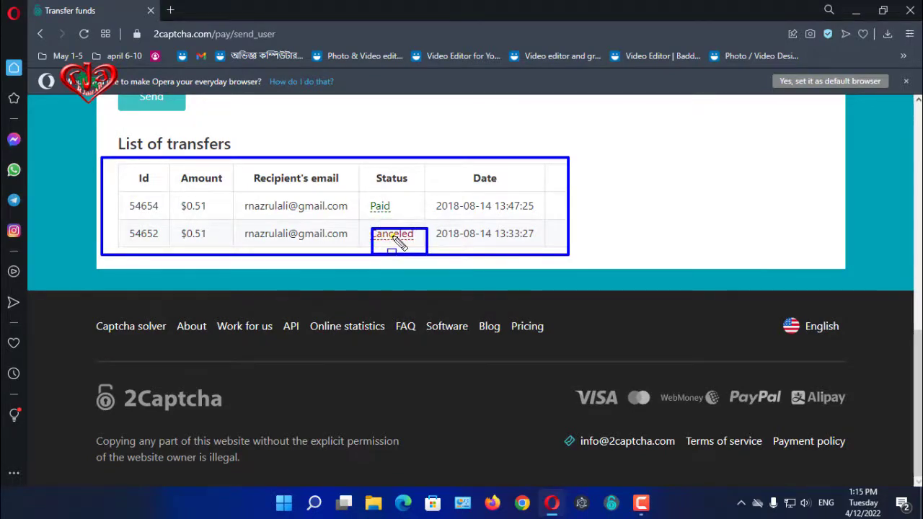
pyautogui.scroll(5, 389, 245)
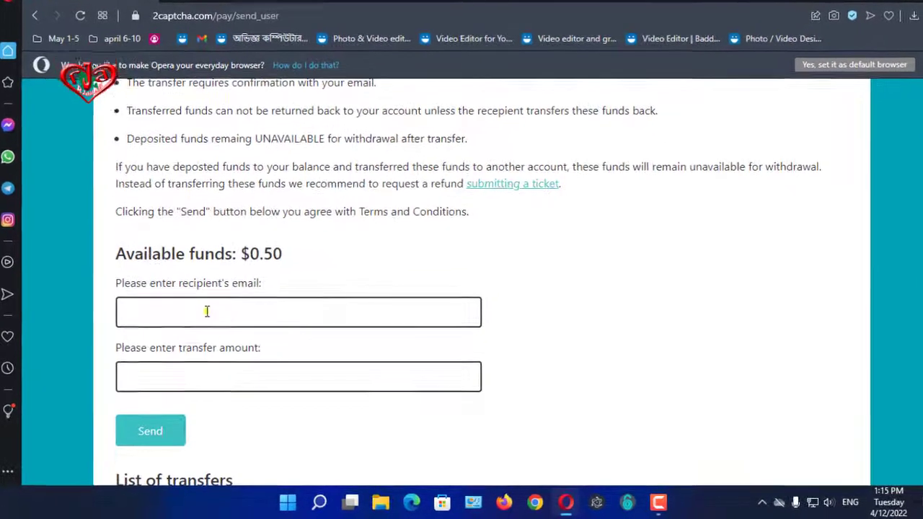
# Fix the typo in the recipient's e-mail address by adding the missing 'l'
pyautogui.click(206, 311)
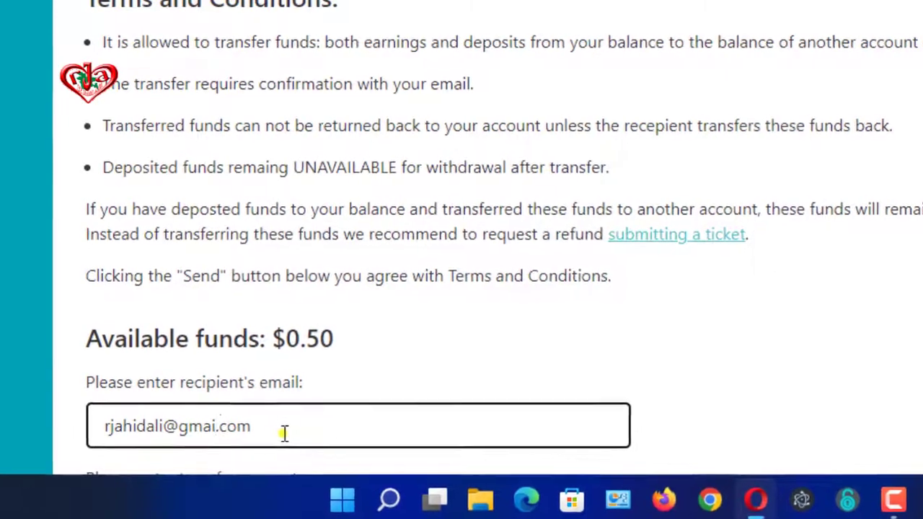
pyautogui.write('l')
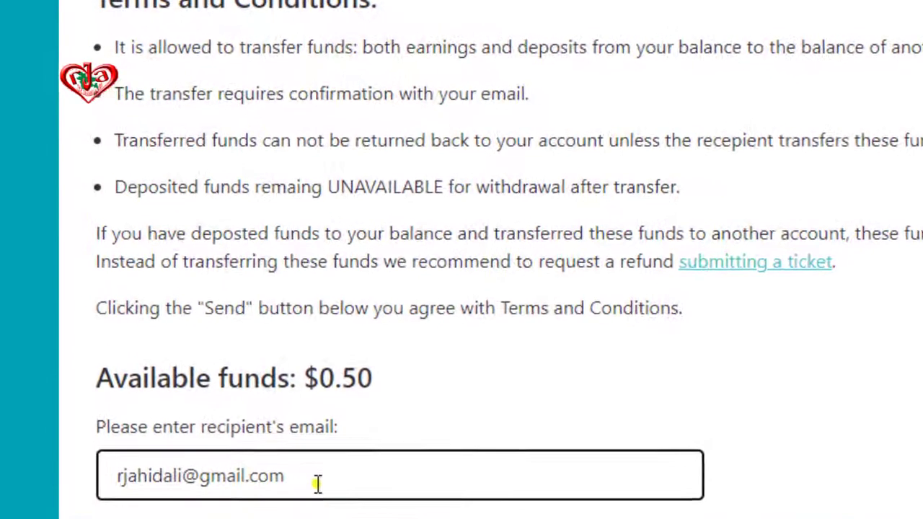
pyautogui.scroll(-5, 440, 403)
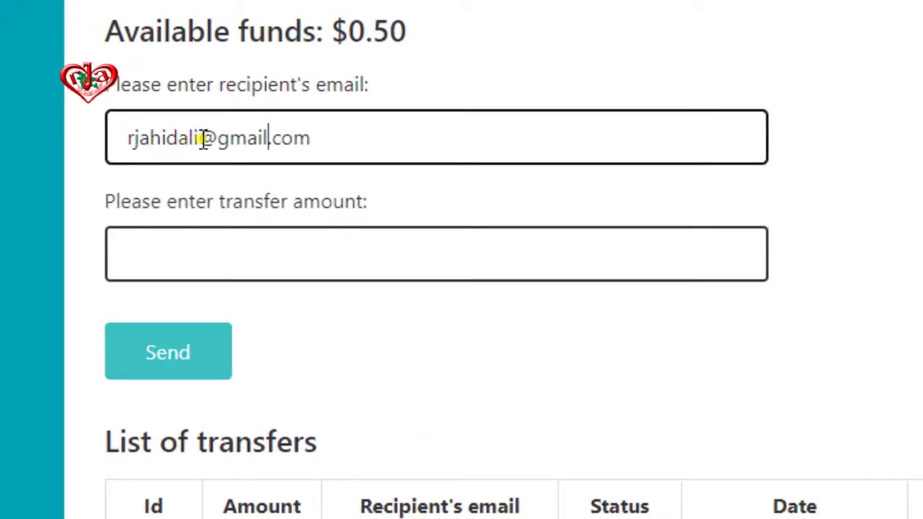
pyautogui.click(339, 136)
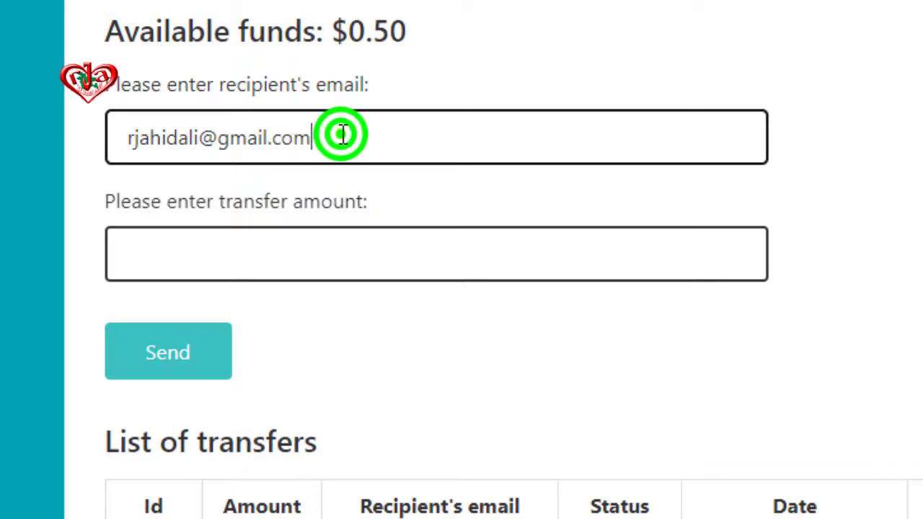
# Copy 0.50 from Available funds into the transfer amount field
pyautogui.click(220, 257)
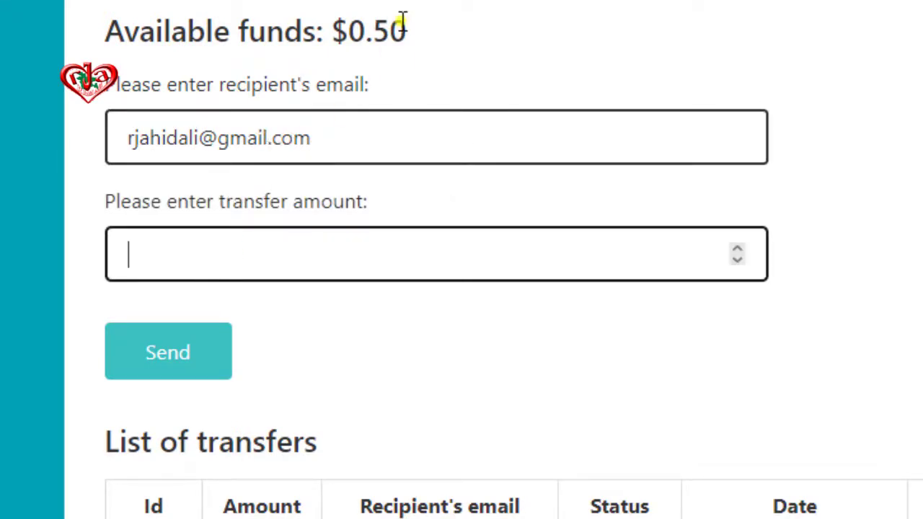
pyautogui.moveTo(416, 31); pyautogui.dragTo(380, 30)
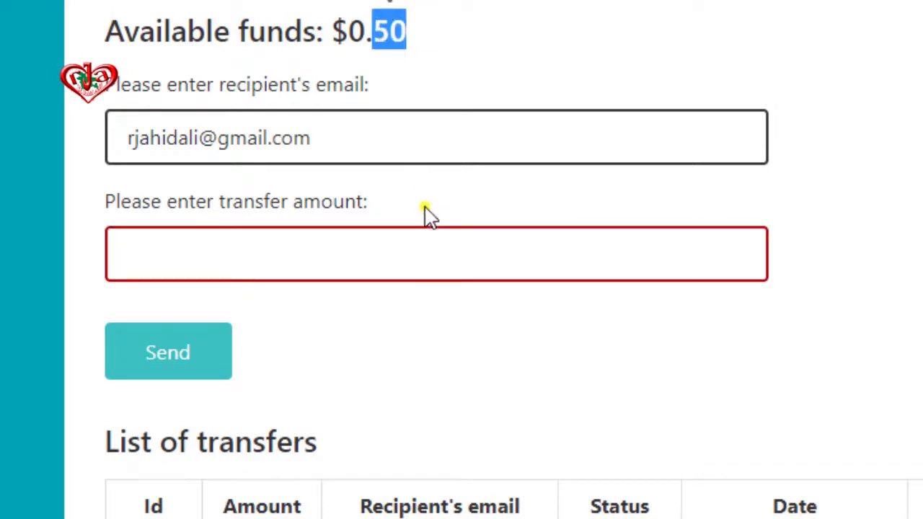
pyautogui.moveTo(401, 31); pyautogui.dragTo(358, 33)
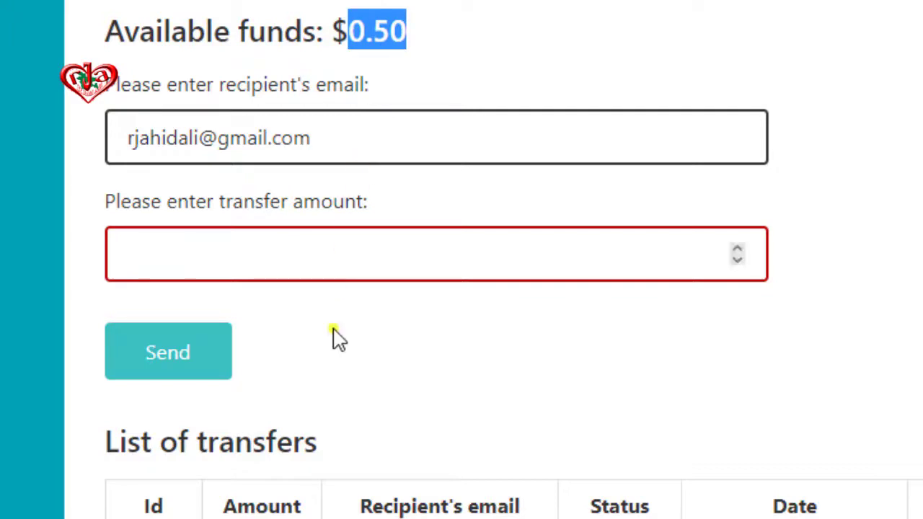
pyautogui.click(248, 268)
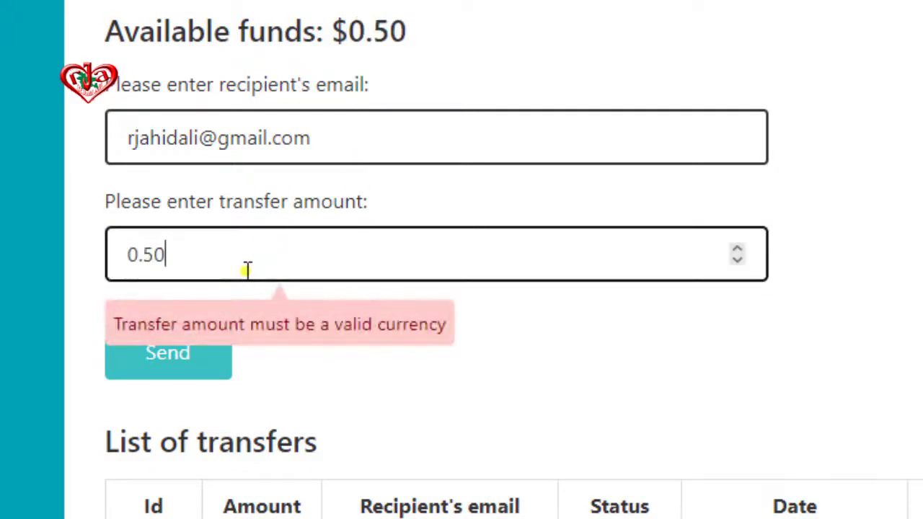
pyautogui.click(617, 352)
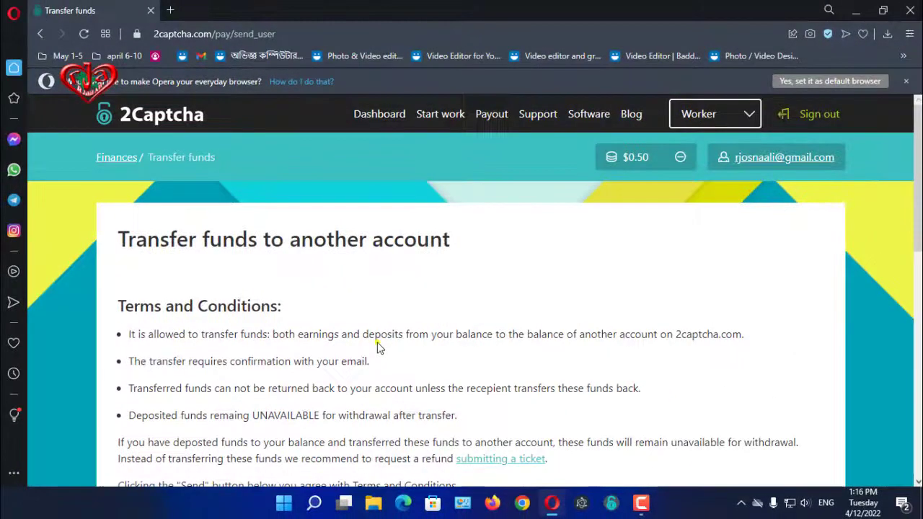
pyautogui.scroll(-3, 379, 347)
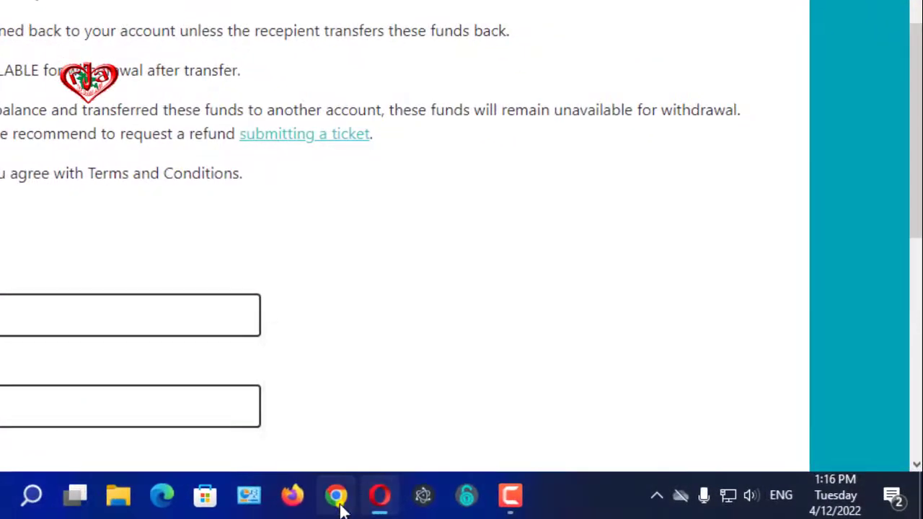
pyautogui.click(522, 502)
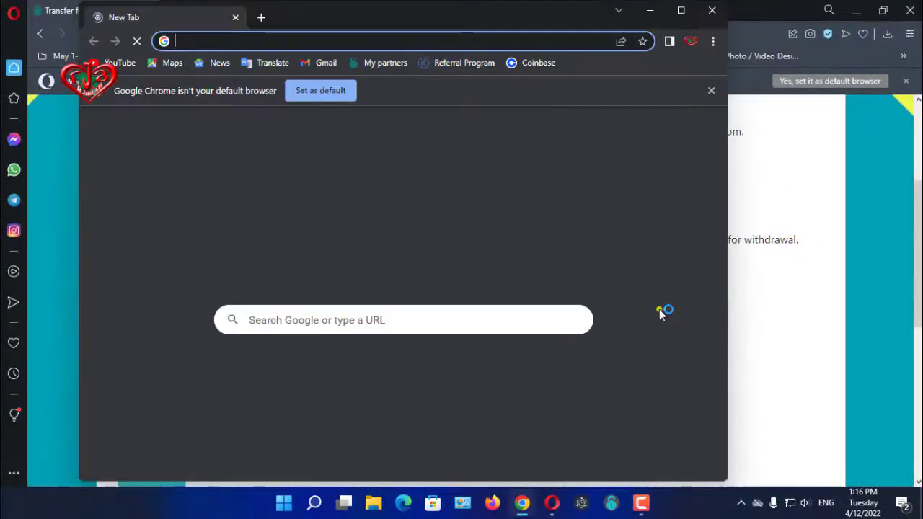
# Load the second account's 2Captcha dashboard in Chrome and highlight its $26.62 balance
pyautogui.click(542, 377)
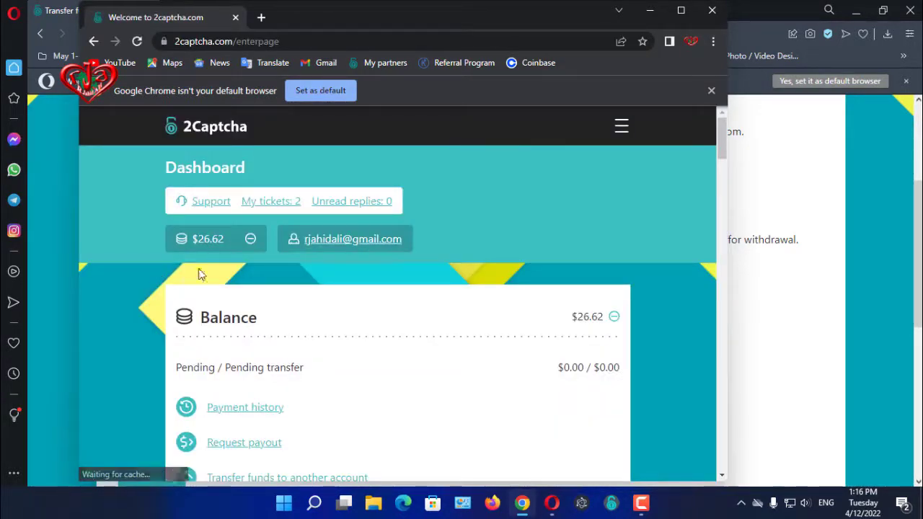
pyautogui.scroll(-3, 466, 216)
pyautogui.scroll(1, 462, 238)
pyautogui.scroll(2, 451, 300)
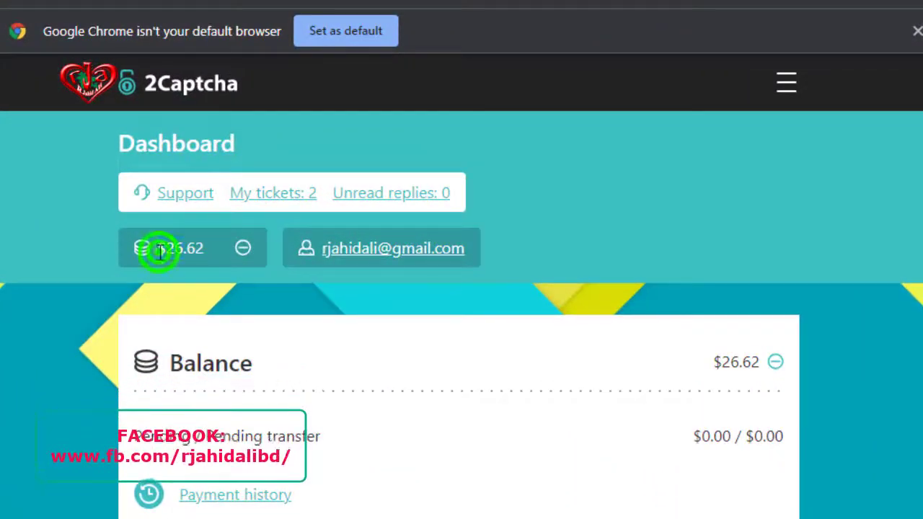
pyautogui.moveTo(157, 249); pyautogui.dragTo(199, 254)
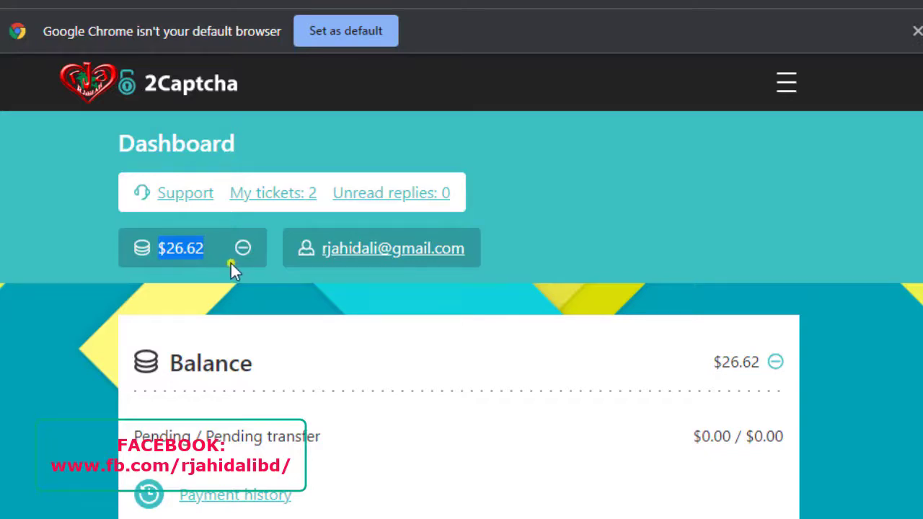
pyautogui.scroll(-3, 443, 404)
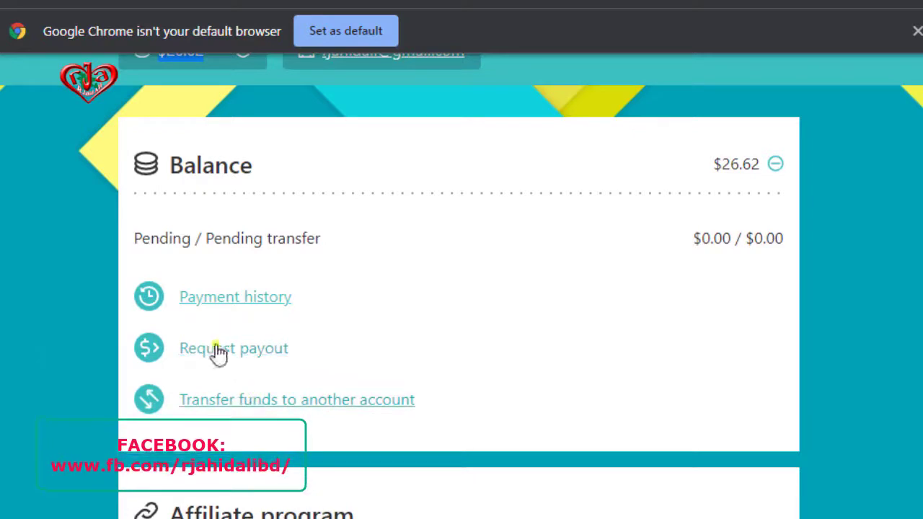
# Filter Payment history to Today and highlight the 2022-04-12 credit of $0.02848
pyautogui.click(216, 307)
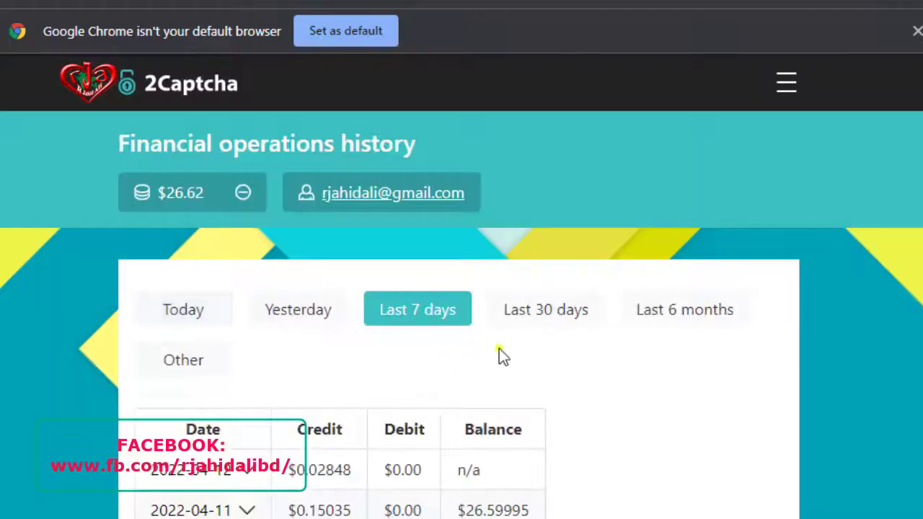
pyautogui.click(184, 311)
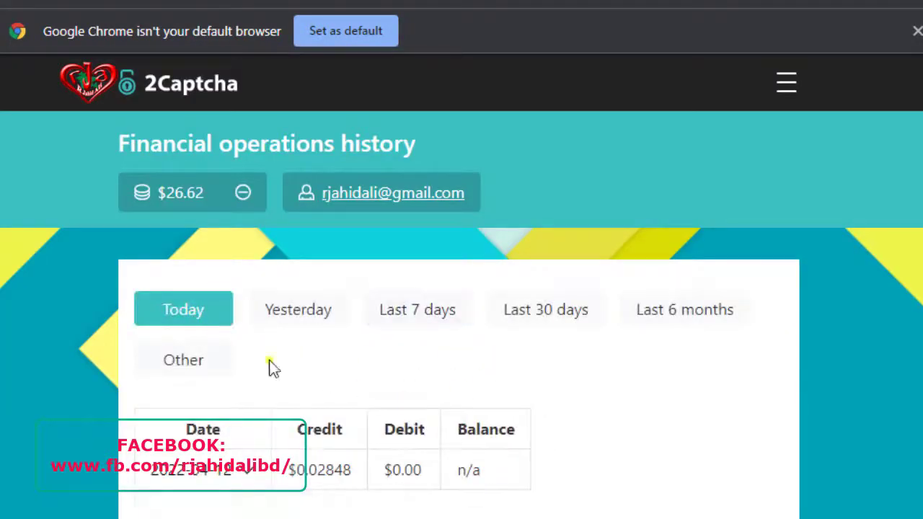
pyautogui.scroll(-2, 288, 382)
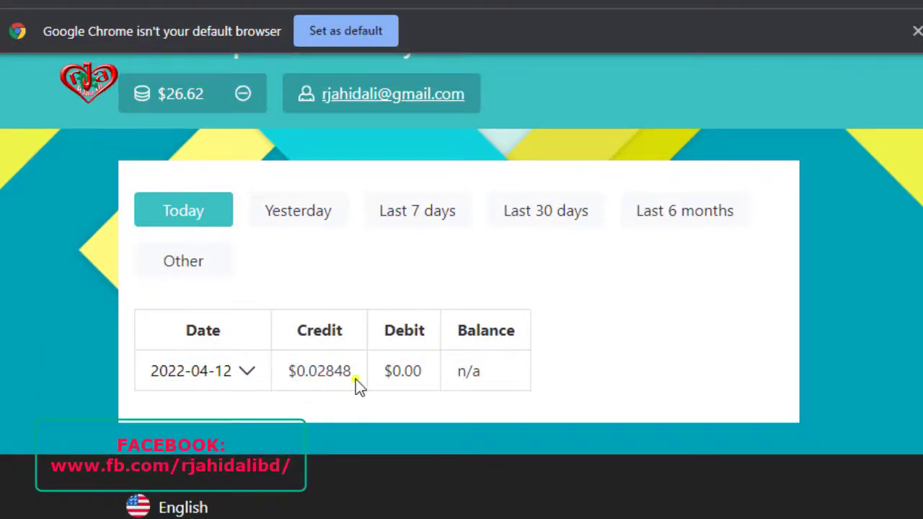
pyautogui.doubleClick(351, 371)
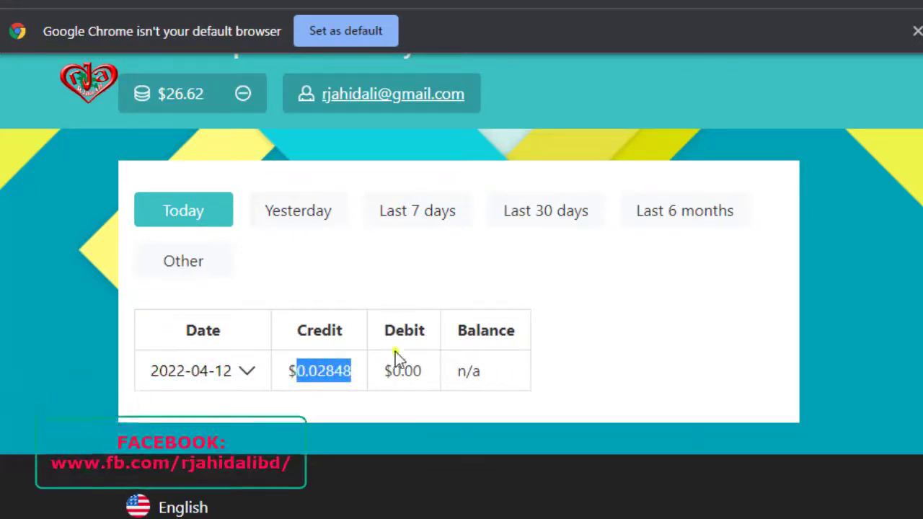
pyautogui.scroll(2, 476, 425)
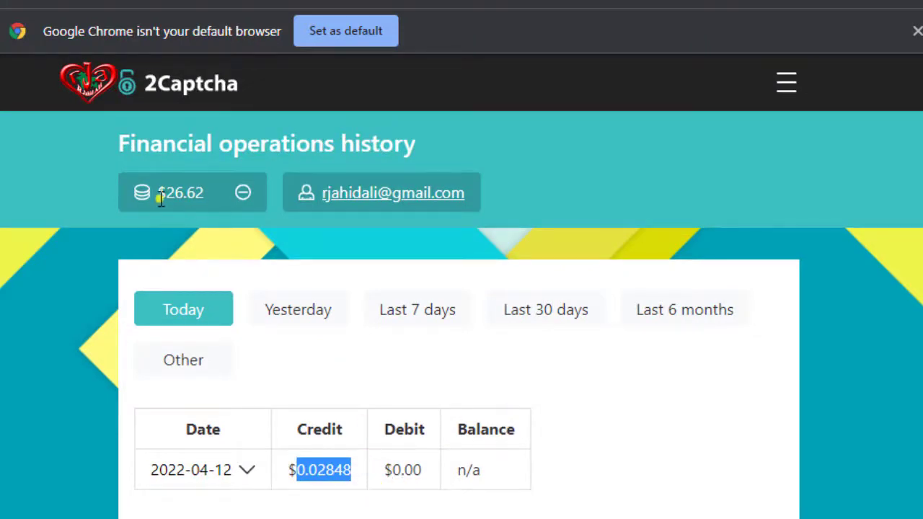
pyautogui.moveTo(161, 193); pyautogui.dragTo(261, 194)
pyautogui.click(359, 465)
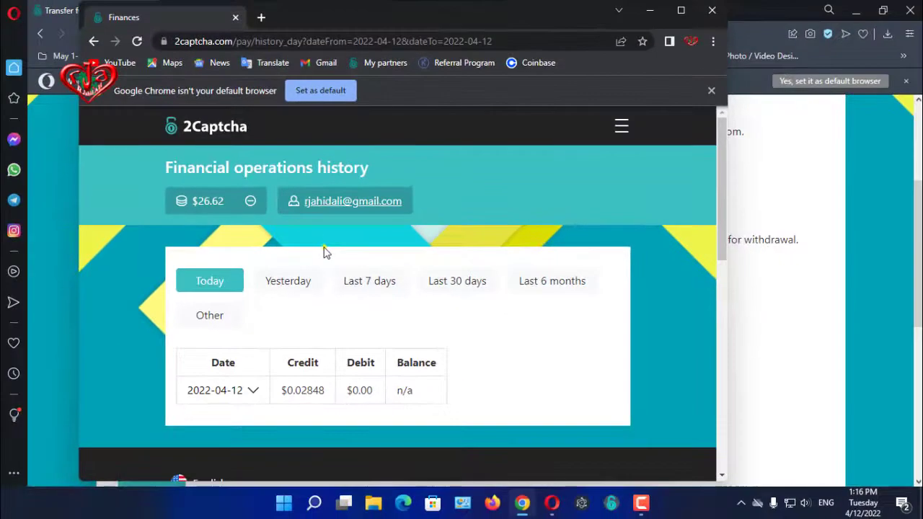
# Back in Opera, check the recipient e-mail address on the transfer form
pyautogui.click(836, 190)
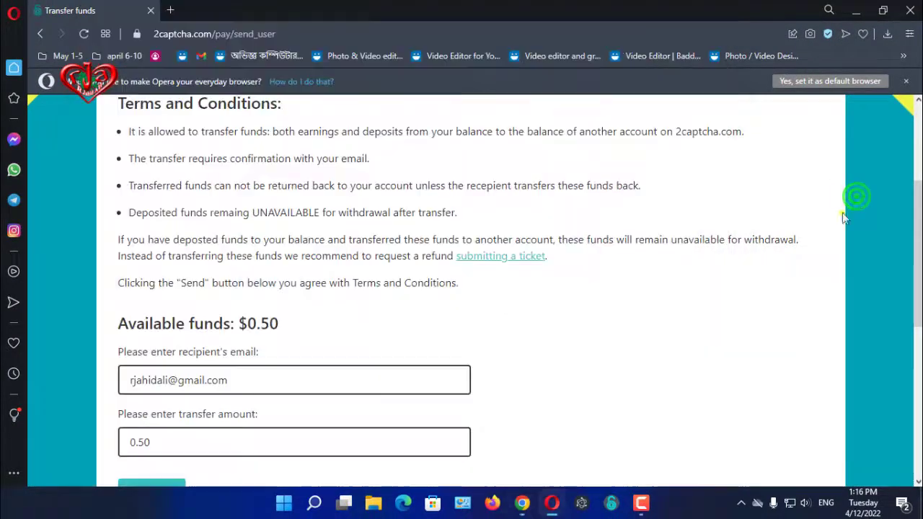
pyautogui.scroll(-1, 383, 320)
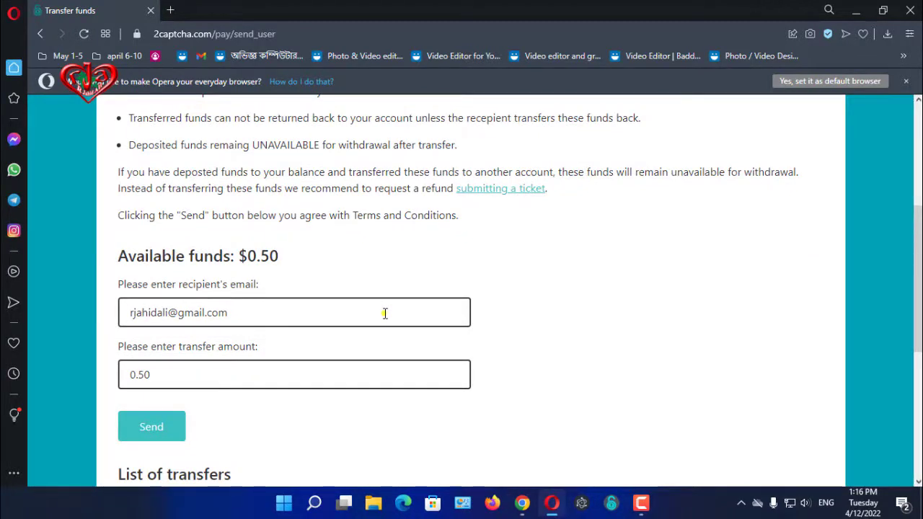
pyautogui.tripleClick(187, 309)
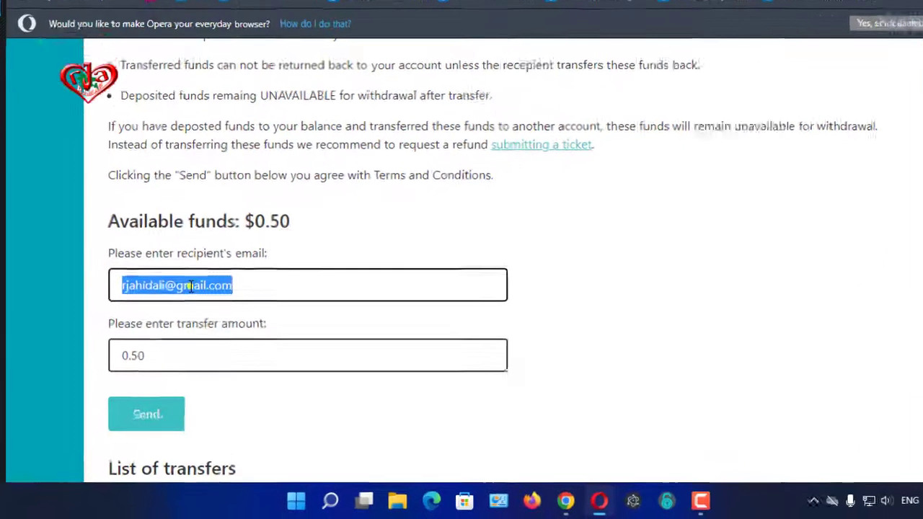
pyautogui.click(149, 312)
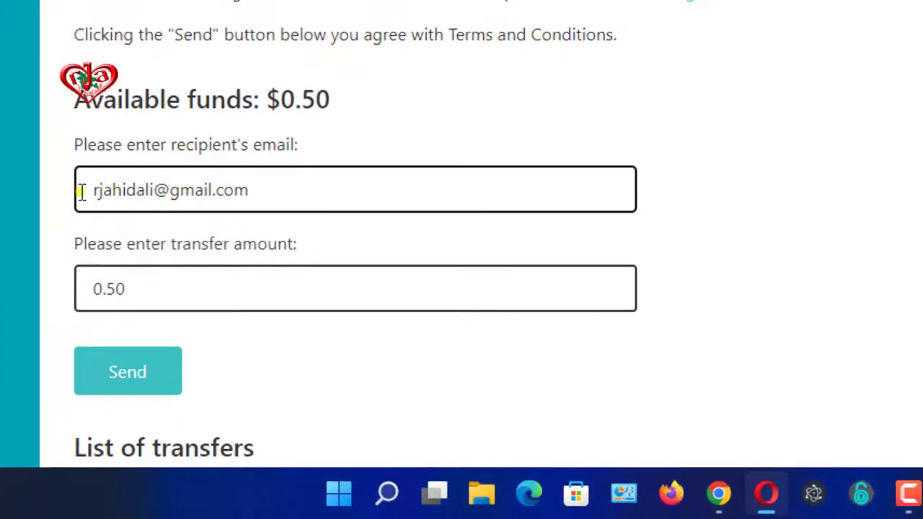
pyautogui.moveTo(81, 191); pyautogui.dragTo(276, 201)
pyautogui.click(238, 189)
pyautogui.click(266, 189)
# Send the 0.50 transfer to the recipient's account
pyautogui.click(160, 288)
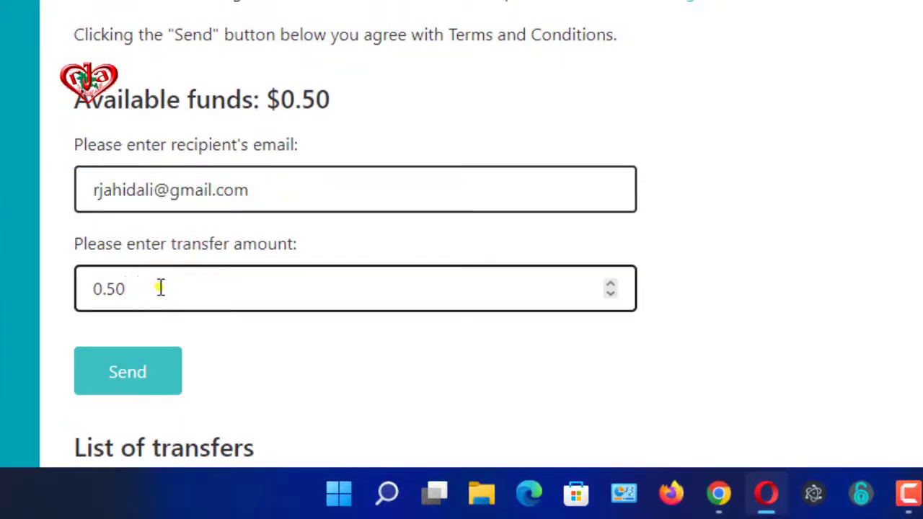
pyautogui.scroll(-5, 169, 287)
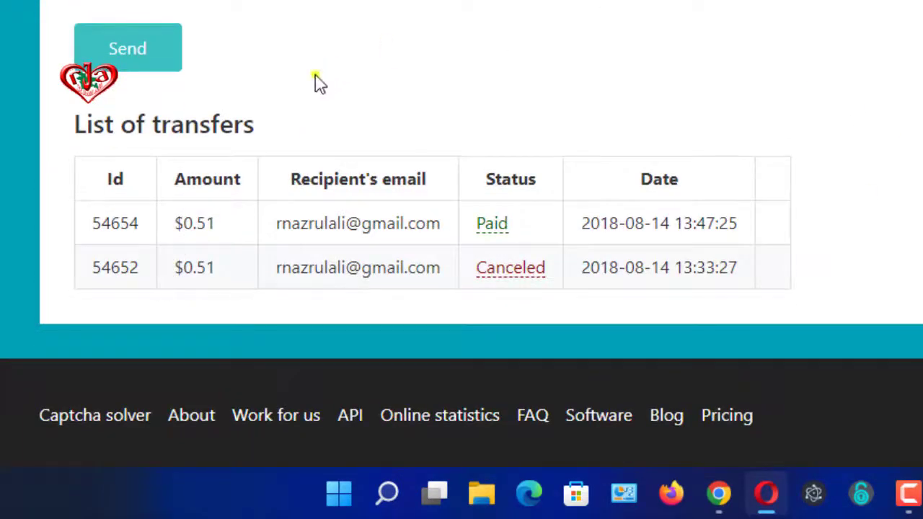
pyautogui.scroll(3, 328, 81)
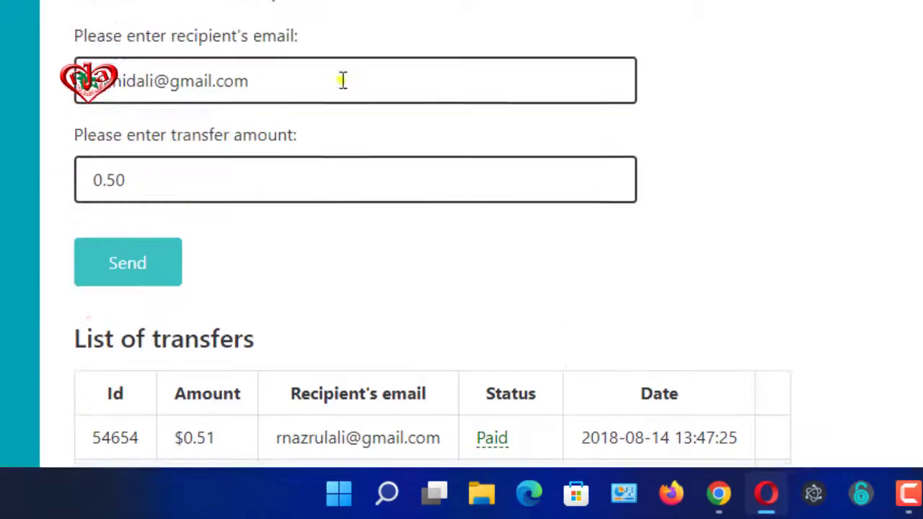
pyautogui.click(127, 274)
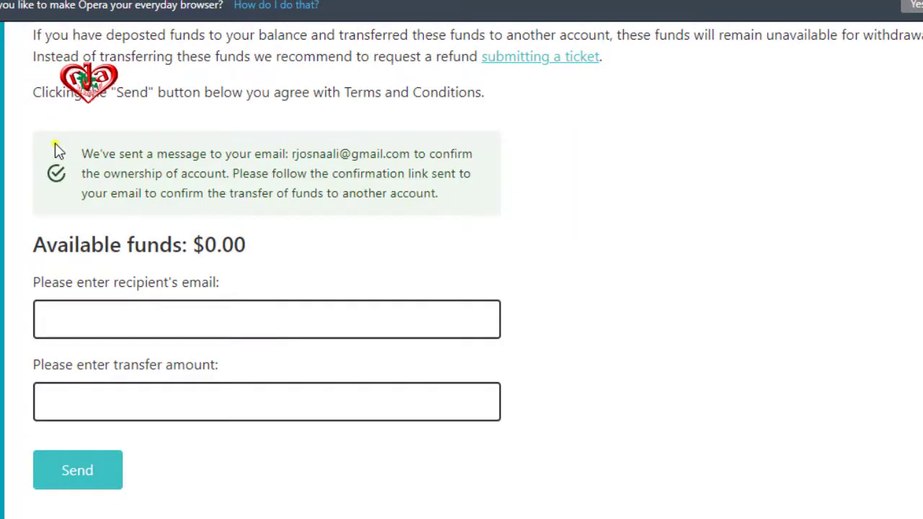
# Outline the confirmation-e-mail notice and the account e-mail address it mentions
pyautogui.moveTo(34, 134)
pyautogui.mouseDown()
pyautogui.moveTo(96, 166)
pyautogui.moveTo(501, 218)
pyautogui.mouseUp()
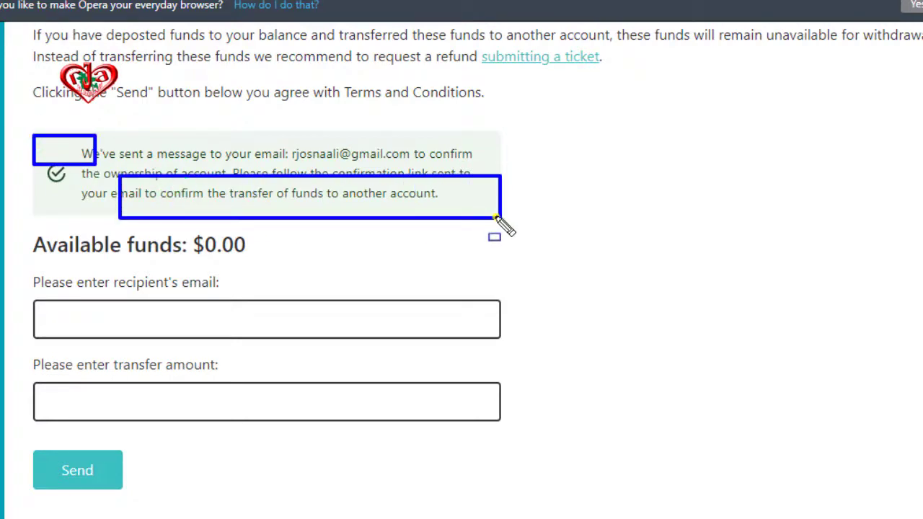
pyautogui.click(355, 132)
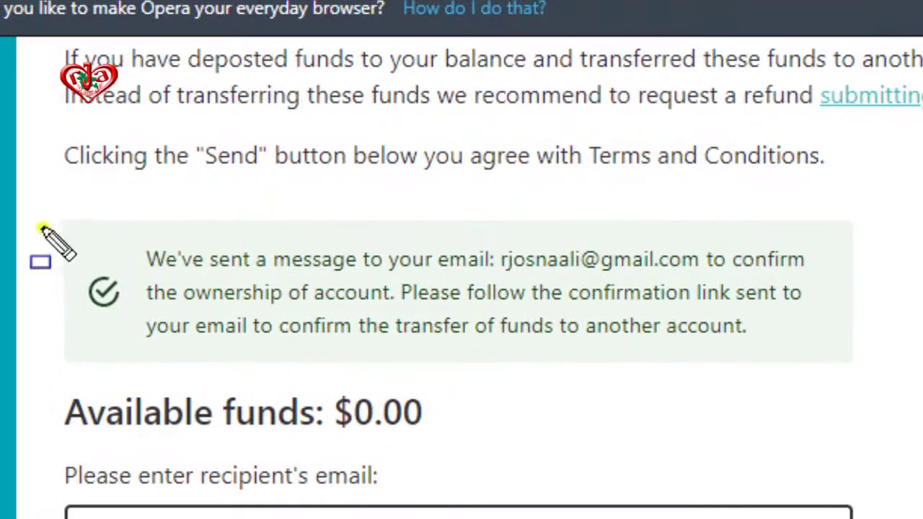
pyautogui.moveTo(38, 224); pyautogui.dragTo(619, 343)
pyautogui.moveTo(710, 372); pyautogui.dragTo(849, 367)
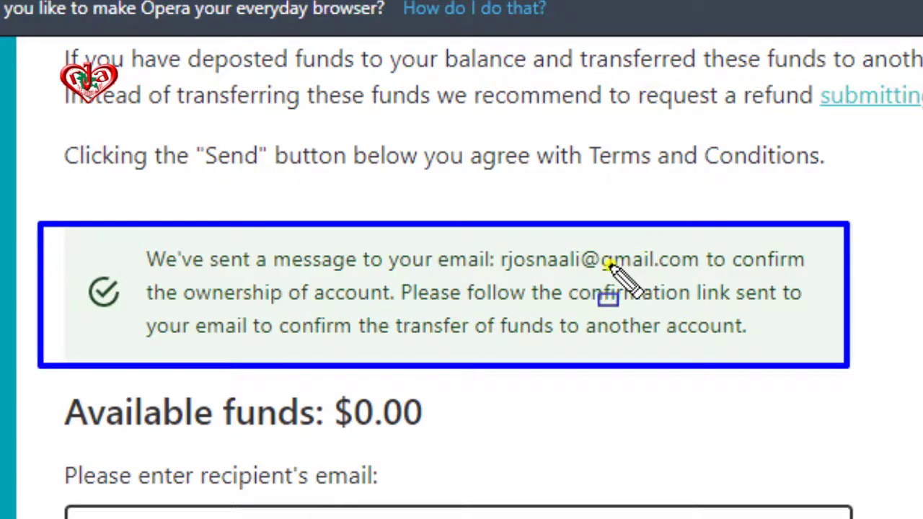
pyautogui.moveTo(492, 242); pyautogui.dragTo(706, 275)
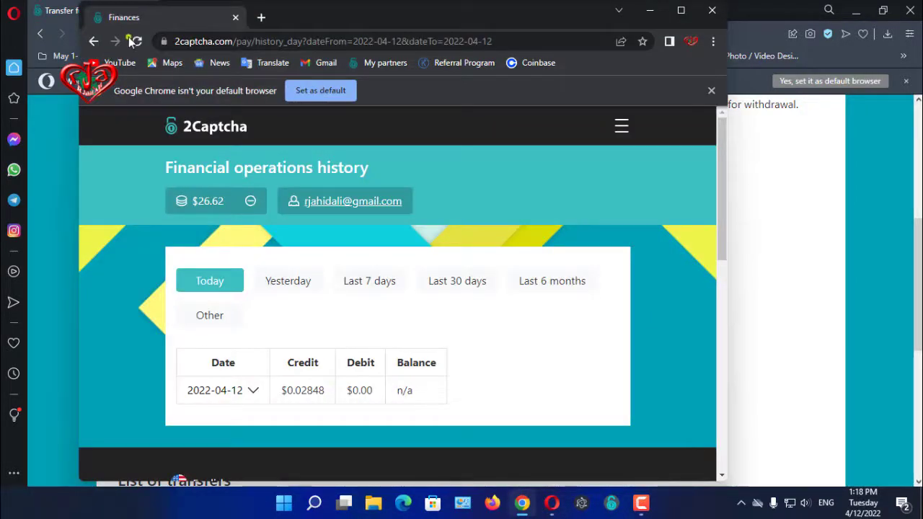
# Reload the 2Captcha transfer page and open Gmail from the speed dial in a new tab
pyautogui.click(134, 41)
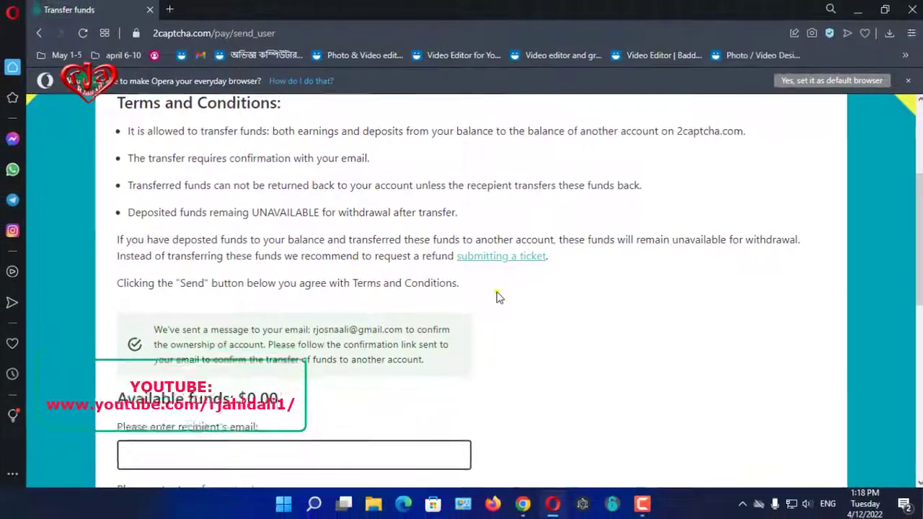
pyautogui.scroll(3, 344, 374)
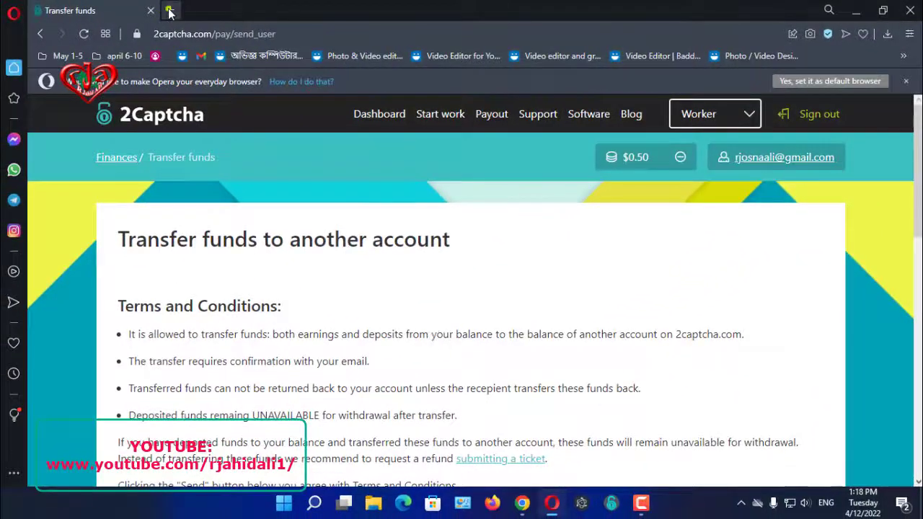
pyautogui.click(168, 11)
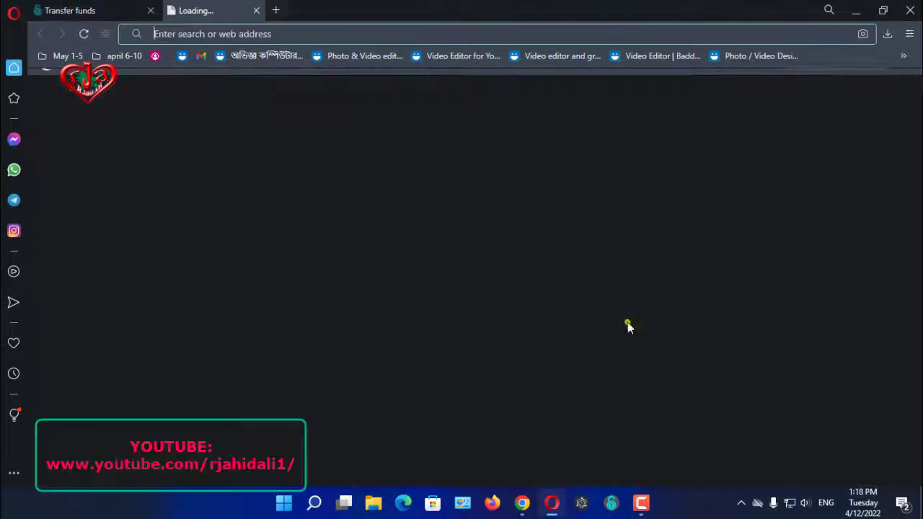
pyautogui.scroll(-3, 365, 267)
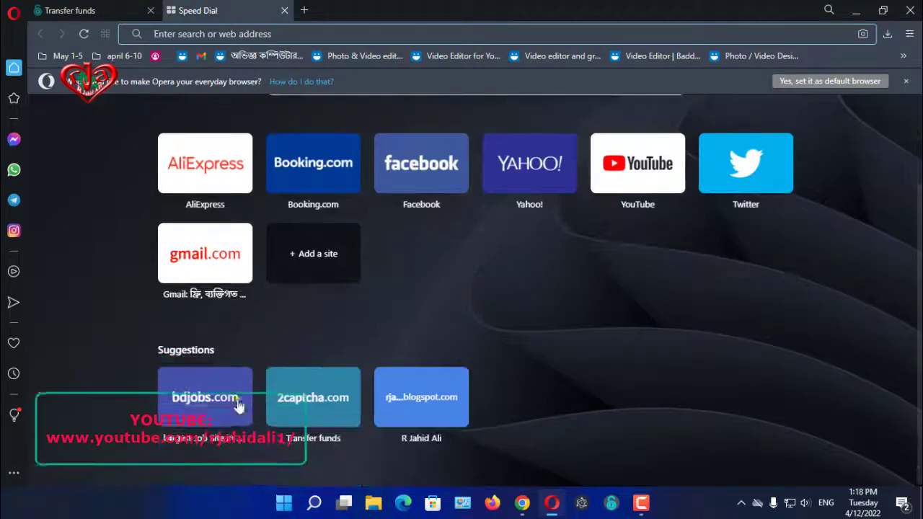
pyautogui.moveTo(421, 397)
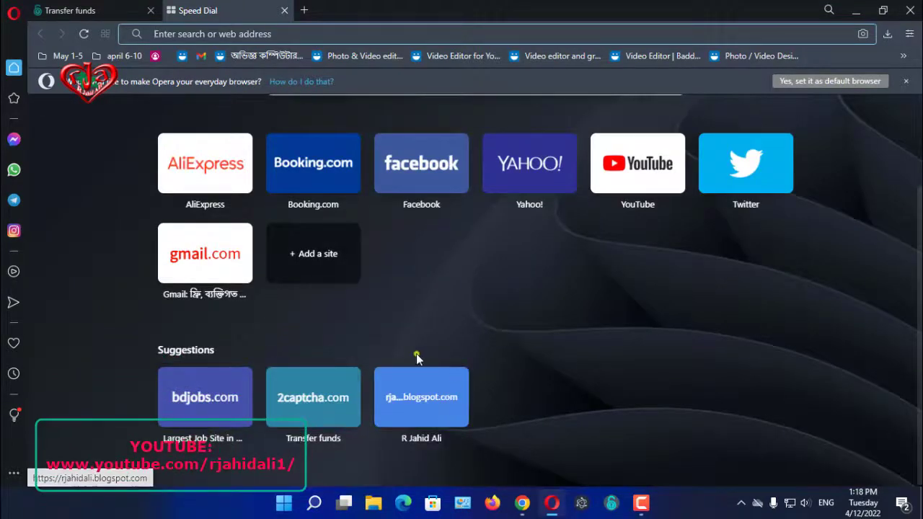
pyautogui.click(206, 245)
# Back on the transfer page, select the account email in the notice, then return to Gmail
pyautogui.click(86, 11)
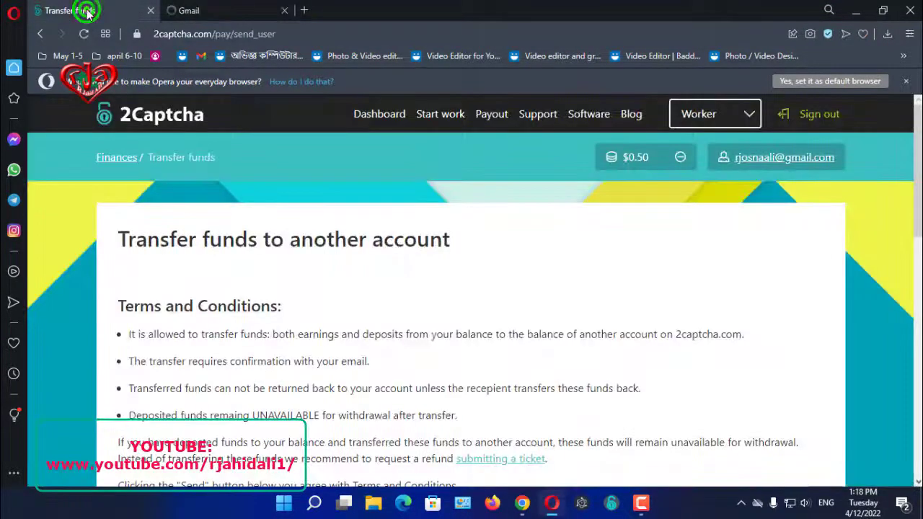
pyautogui.scroll(-5, 453, 264)
pyautogui.scroll(5, 638, 278)
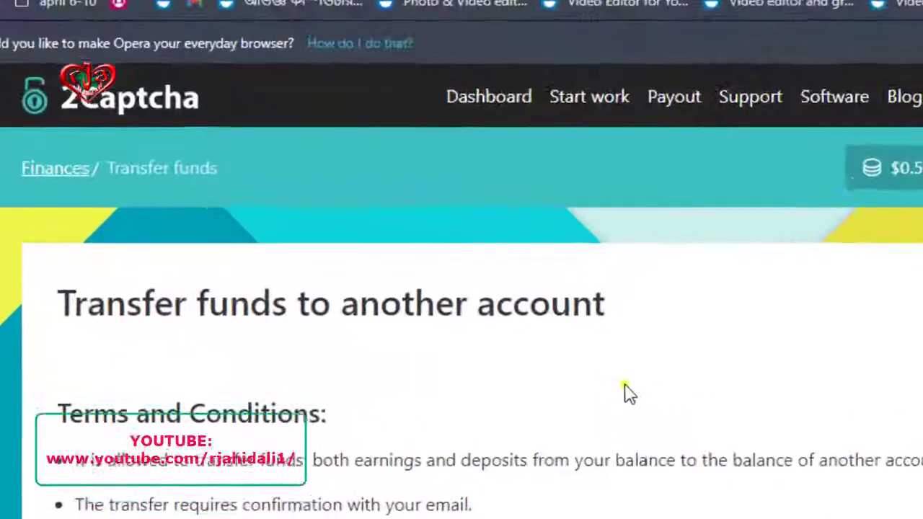
pyautogui.scroll(-4, 432, 289)
pyautogui.moveTo(390, 355); pyautogui.dragTo(546, 355)
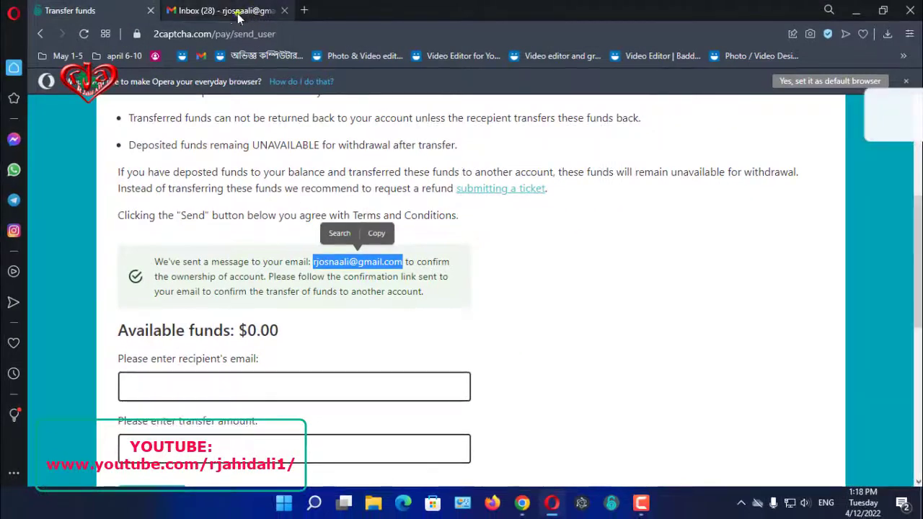
pyautogui.click(227, 13)
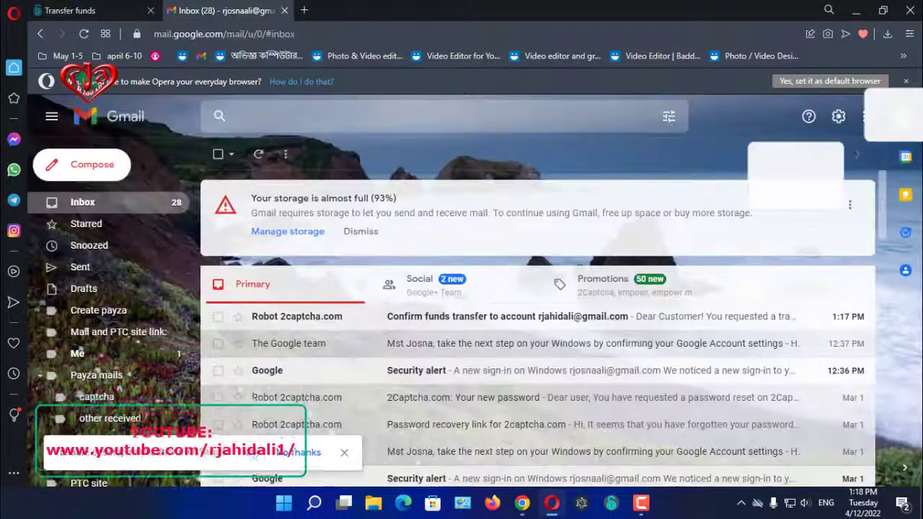
# Check the signed-in Google account's email address in the account menu
pyautogui.click(893, 115)
pyautogui.moveTo(736, 254); pyautogui.dragTo(837, 255)
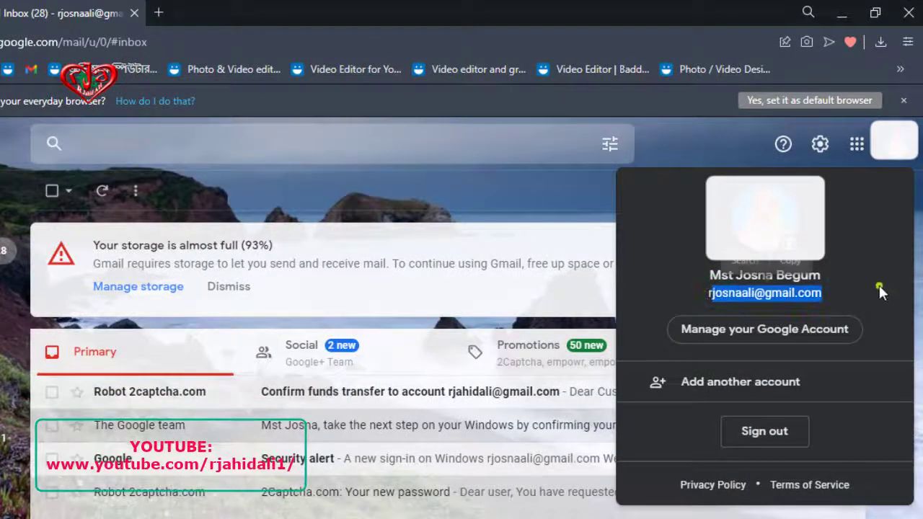
pyautogui.click(508, 196)
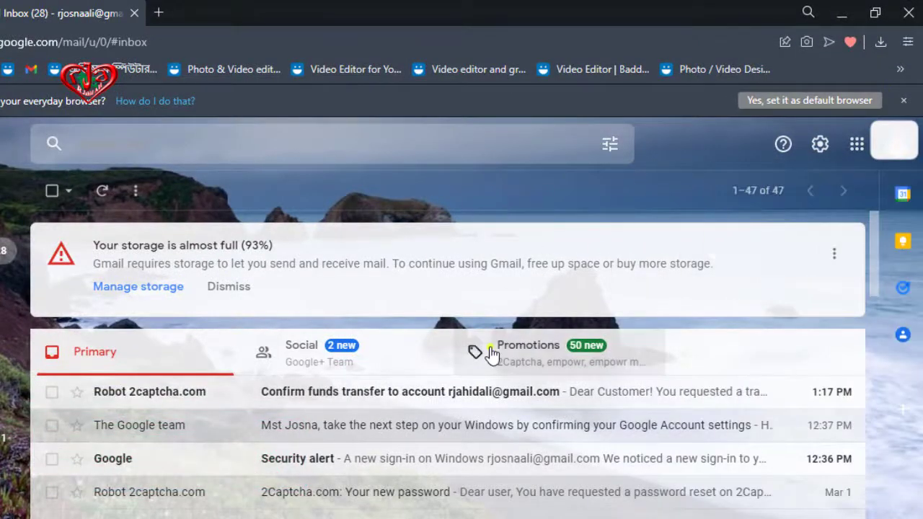
pyautogui.scroll(-3, 487, 357)
pyautogui.scroll(3, 149, 339)
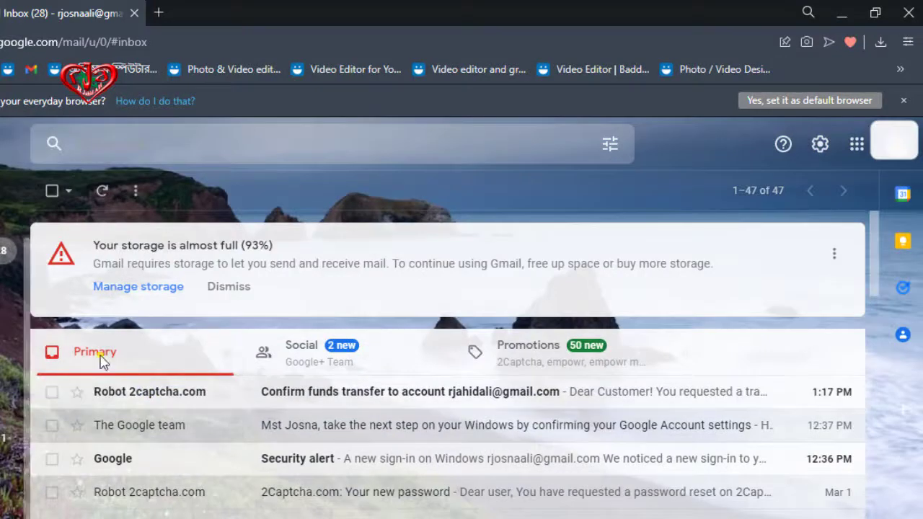
# Open the 'Confirm funds transfer' email from 2Captcha and follow its confirmation link
pyautogui.click(116, 401)
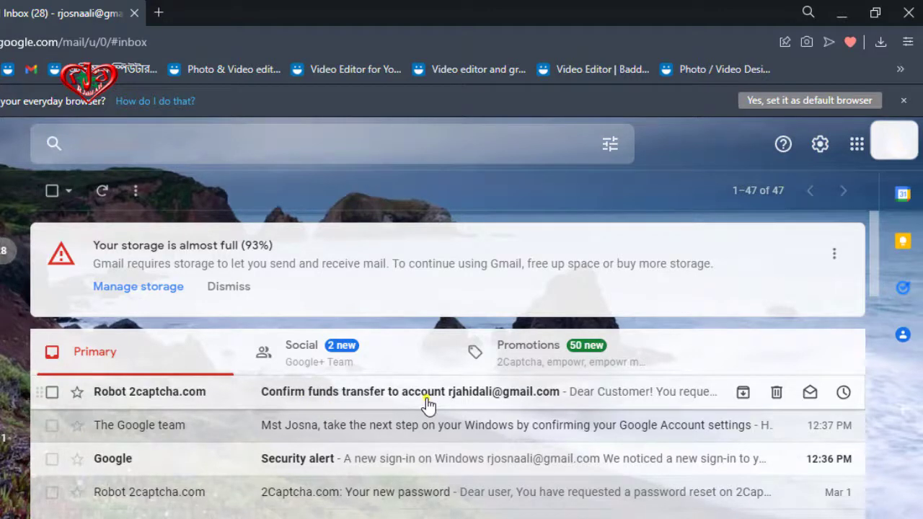
pyautogui.click(383, 396)
pyautogui.scroll(-3, 335, 362)
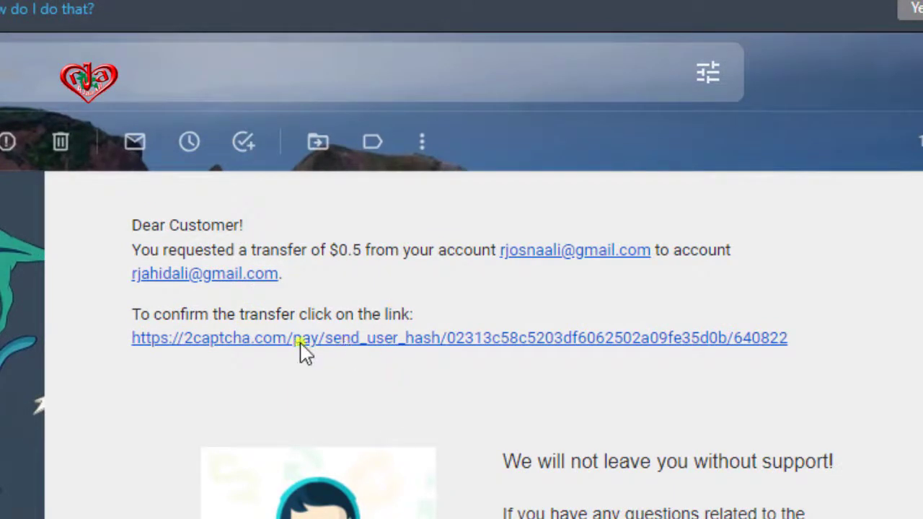
pyautogui.click(135, 326)
pyautogui.moveTo(185, 339); pyautogui.dragTo(862, 355)
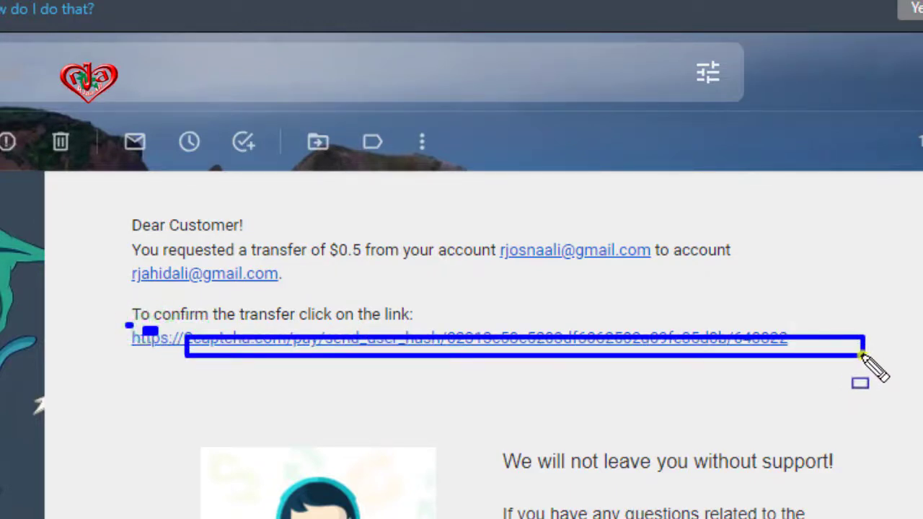
pyautogui.hotkey('ctrl', 'a')
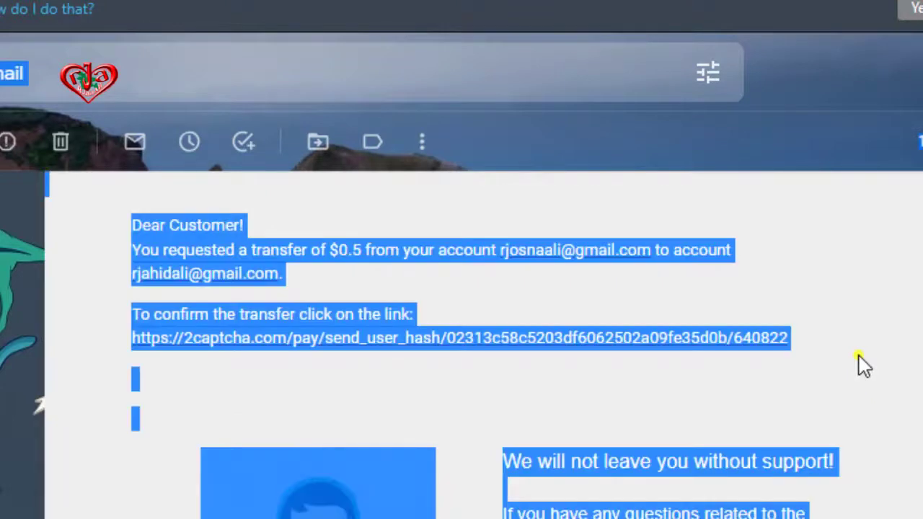
pyautogui.click(747, 303)
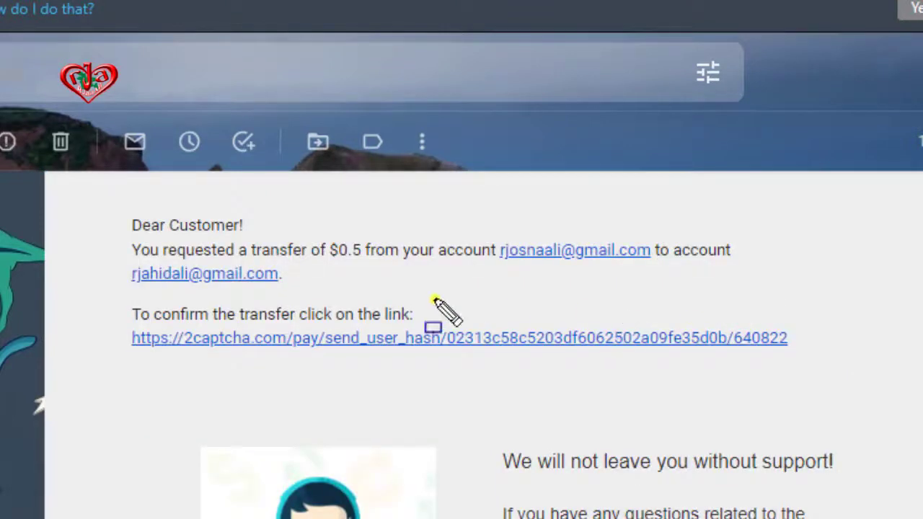
pyautogui.moveTo(109, 319); pyautogui.dragTo(806, 358)
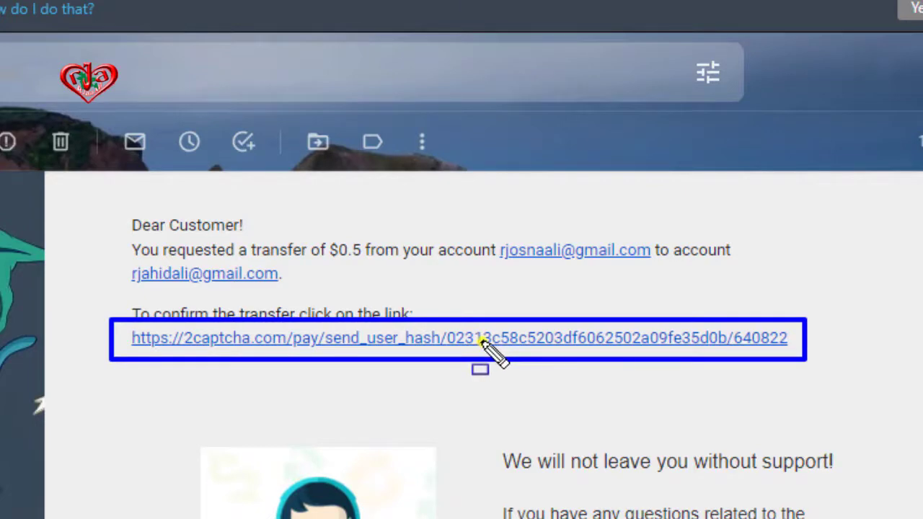
pyautogui.click(366, 337)
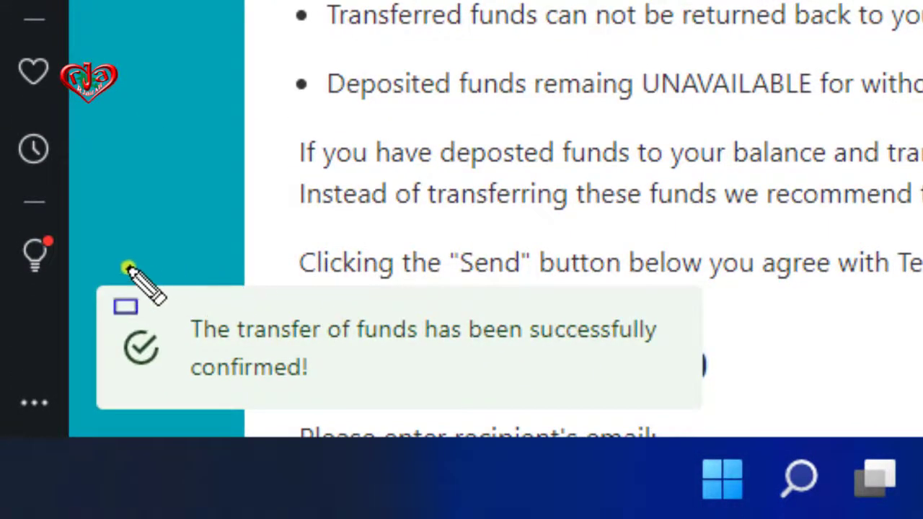
# Review the success message and the list showing the $0.50 transfer dated 2022-04-12 as Paid
pyautogui.moveTo(115, 280)
pyautogui.mouseDown()
pyautogui.moveTo(710, 400)
pyautogui.moveTo(721, 415)
pyautogui.mouseUp()
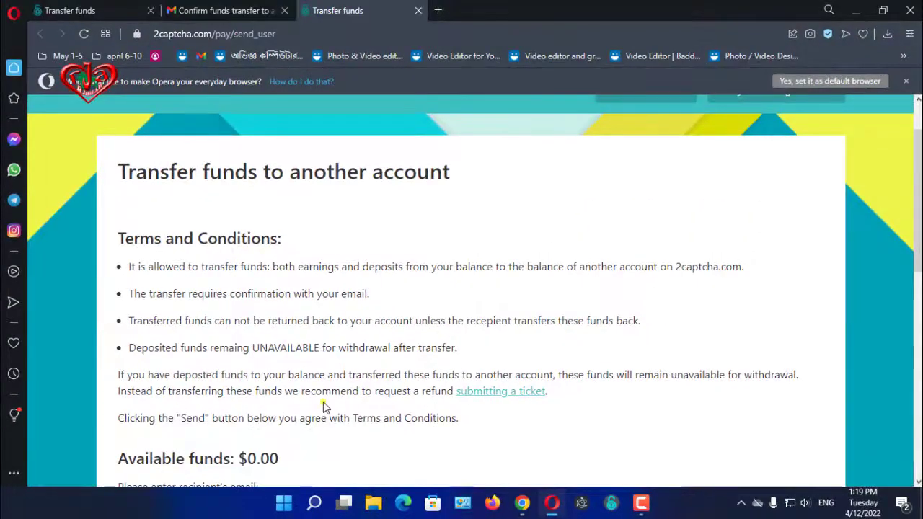
pyautogui.scroll(-3, 324, 406)
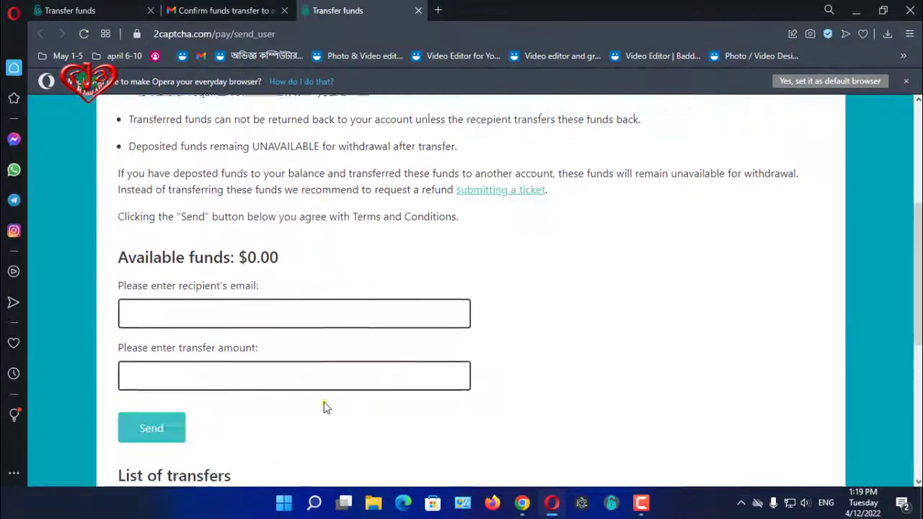
pyautogui.scroll(-2, 323, 286)
pyautogui.scroll(-2, 190, 258)
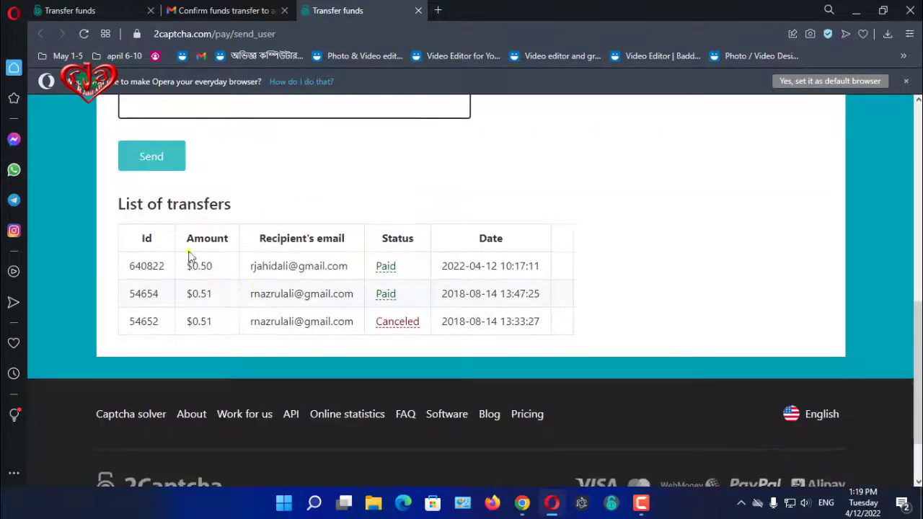
pyautogui.scroll(2, 216, 289)
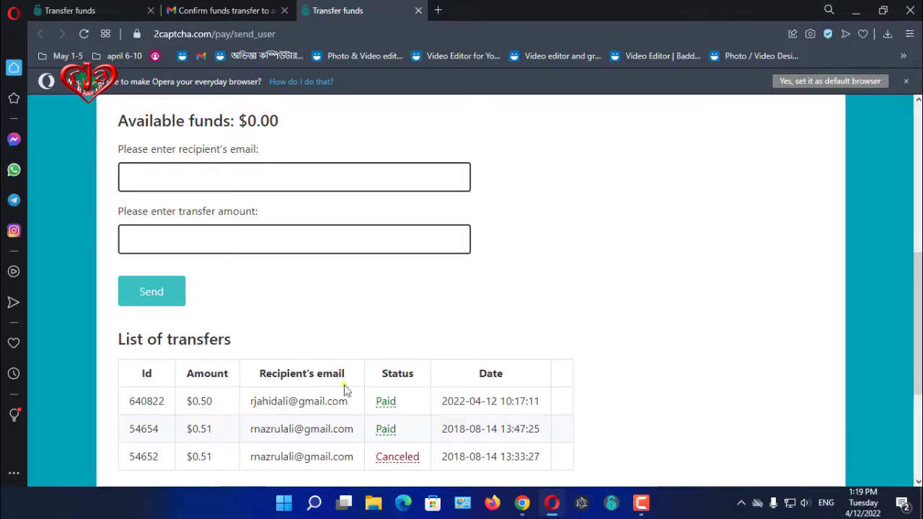
pyautogui.scroll(2, 414, 406)
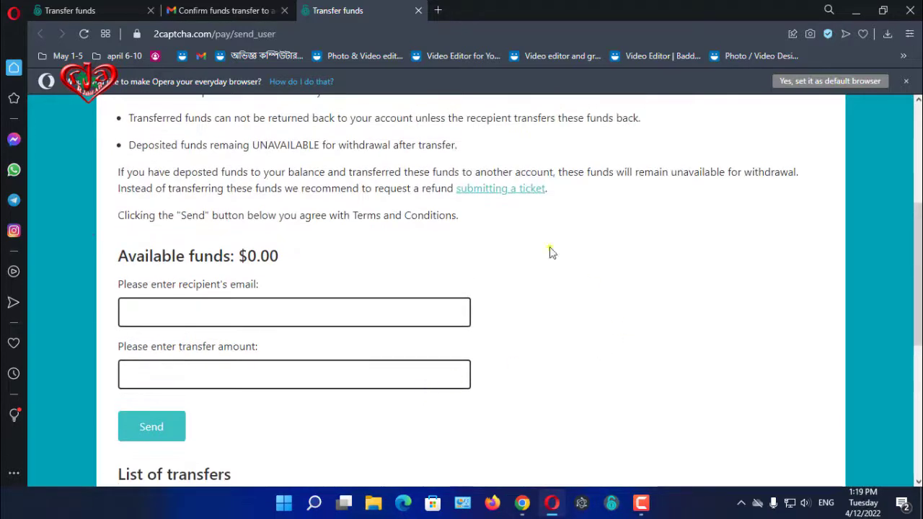
# Reload Chrome's 2Captcha finance history to show the $27.12 balance and select today's $0.52848 credit
pyautogui.click(855, 11)
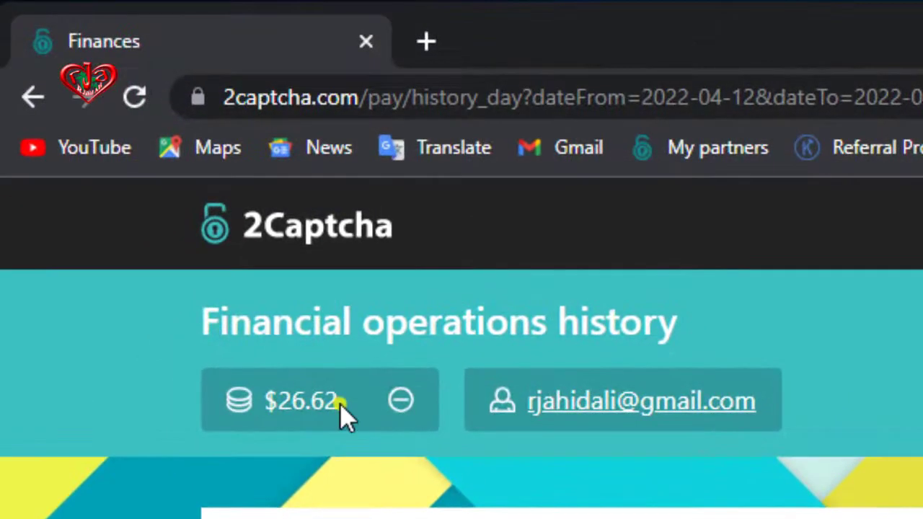
pyautogui.click(134, 97)
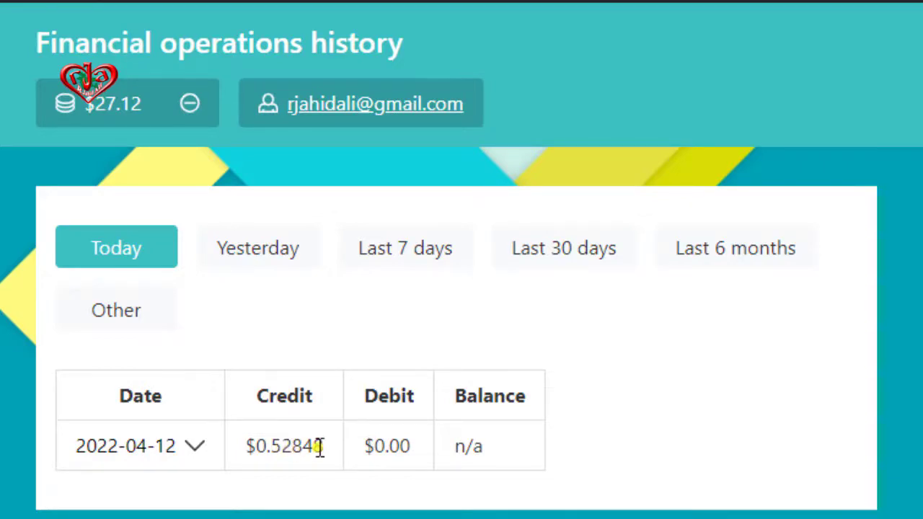
pyautogui.tripleClick(281, 448)
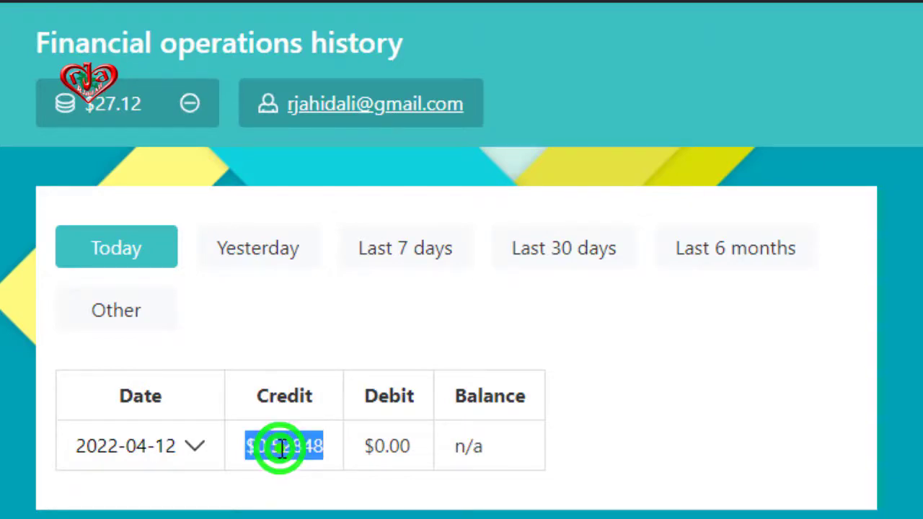
pyautogui.doubleClick(281, 448)
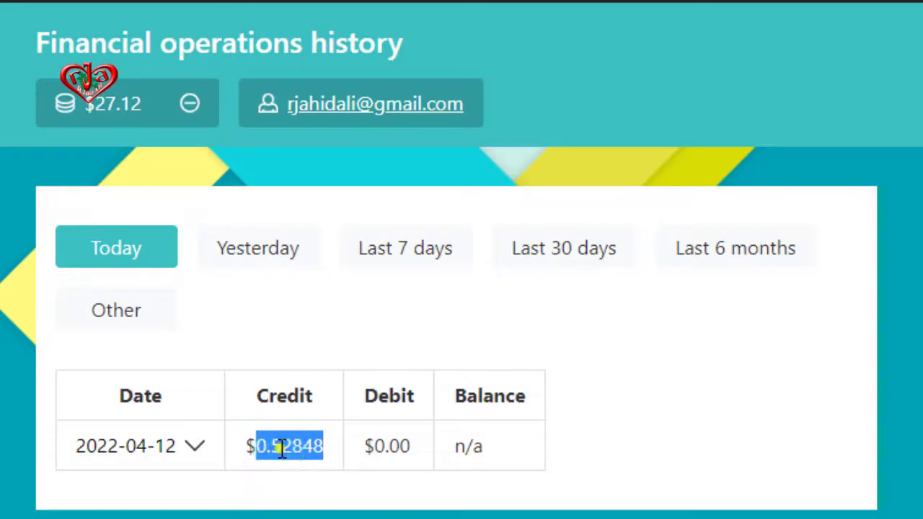
pyautogui.click(312, 486)
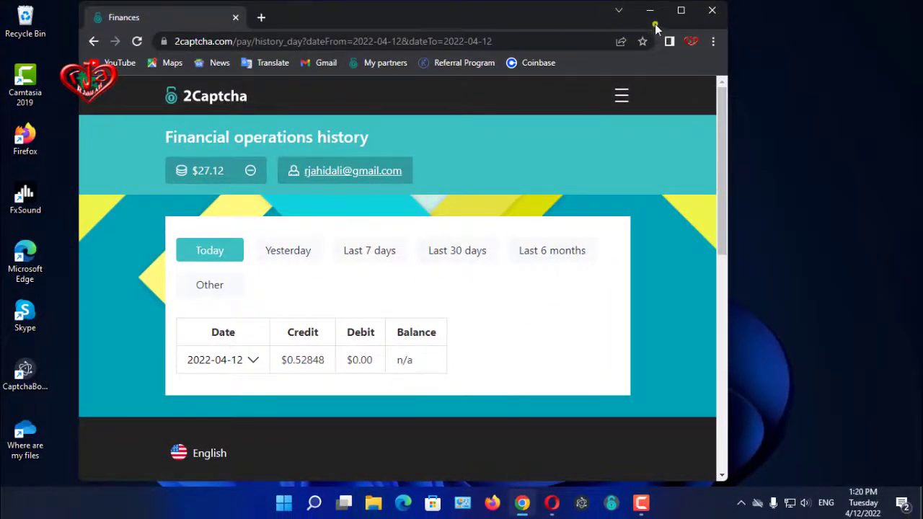
# Bring Opera back in front and scroll to the Paid $0.50 transfer in the list
pyautogui.click(650, 11)
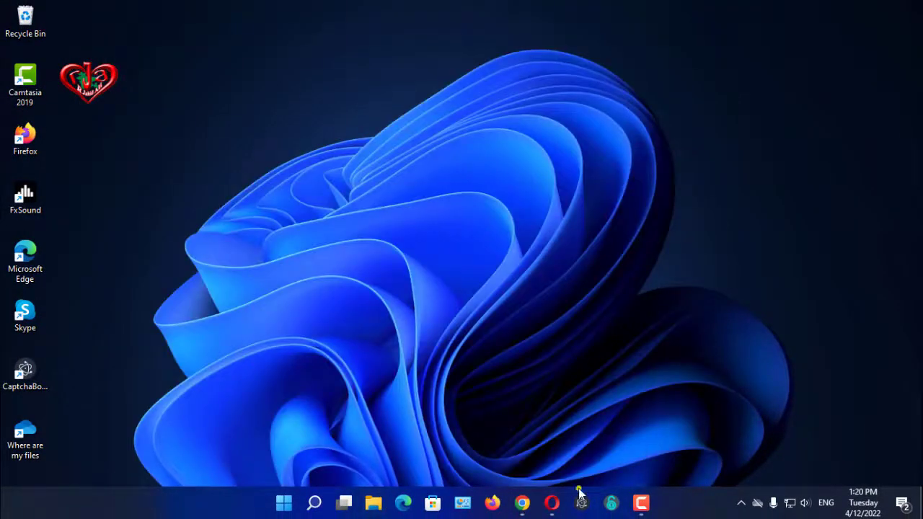
pyautogui.click(552, 502)
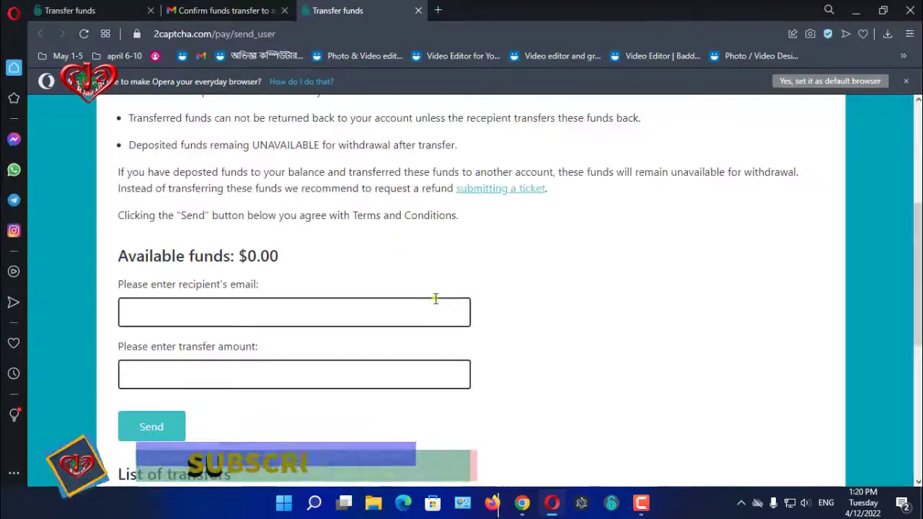
pyautogui.scroll(-2, 454, 308)
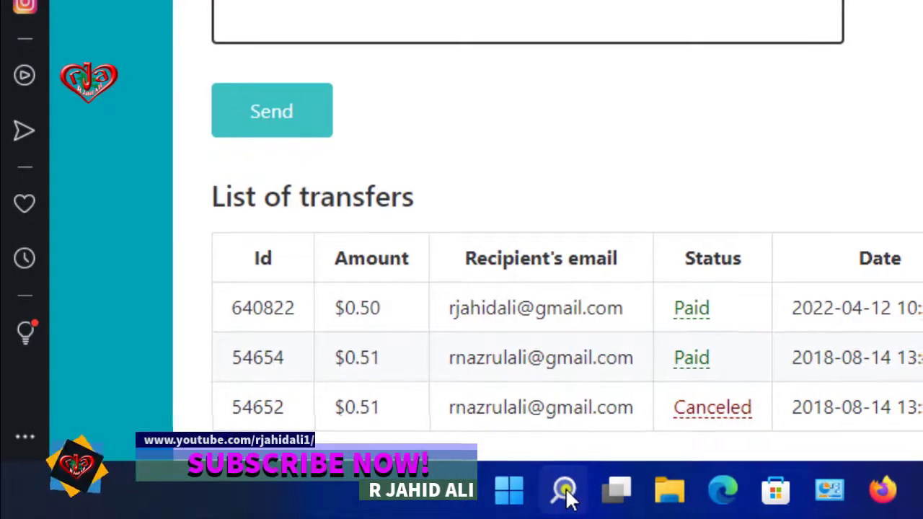
# Search Windows for 'snipping tool' and highlight the Snipping Tool and Snip & Sketch results
pyautogui.click(564, 492)
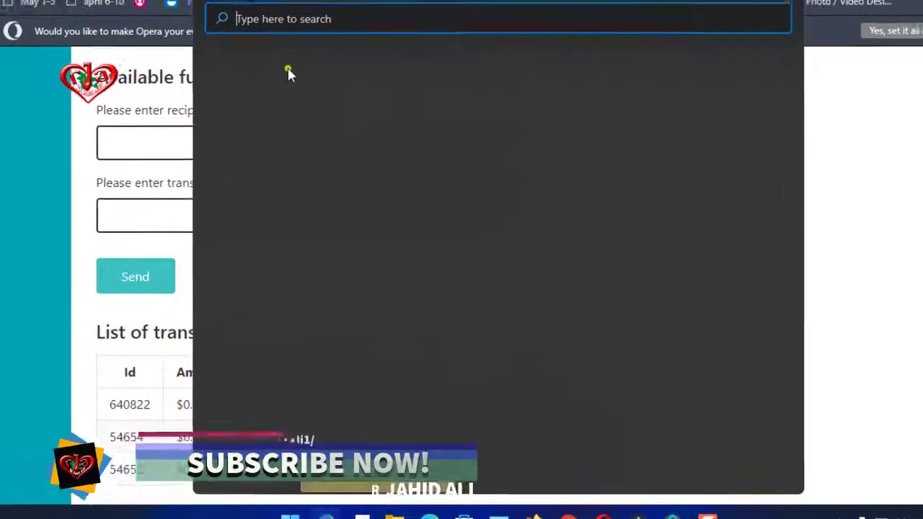
pyautogui.write('sna')
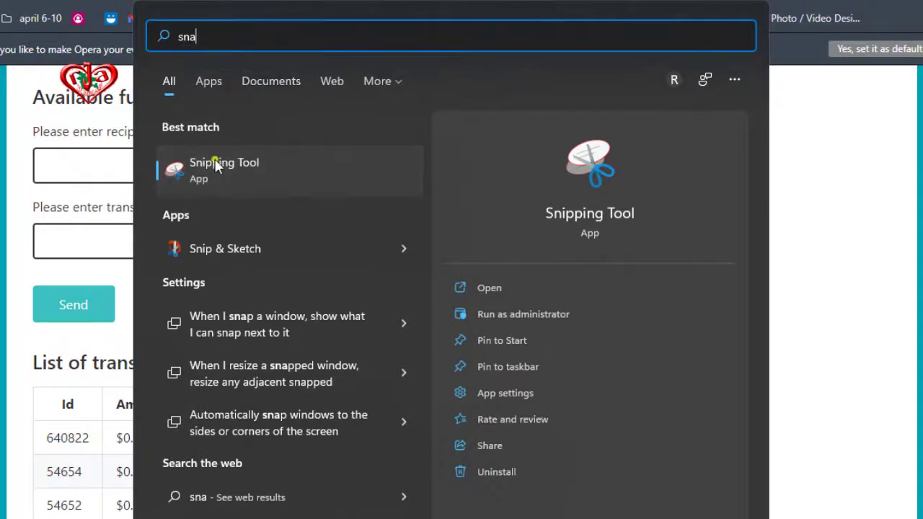
pyautogui.press('BackSpace')
pyautogui.write('i')
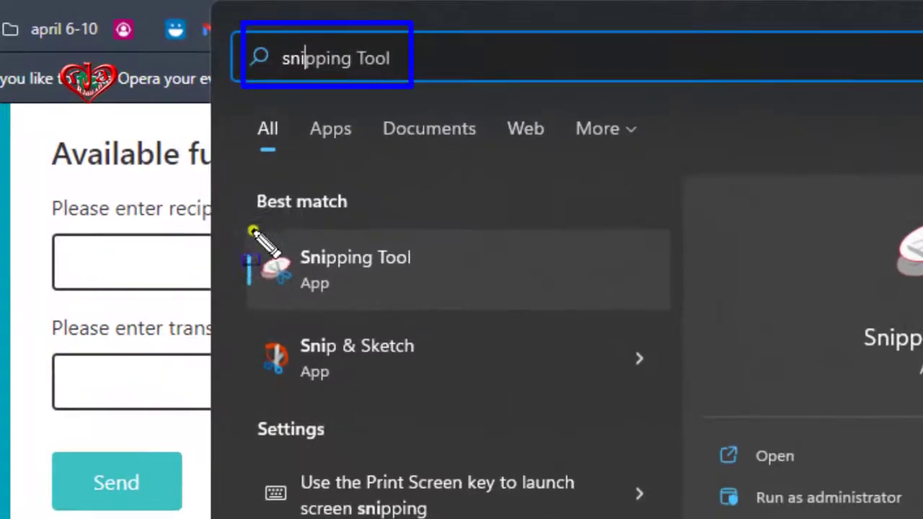
pyautogui.moveTo(238, 207); pyautogui.dragTo(384, 234)
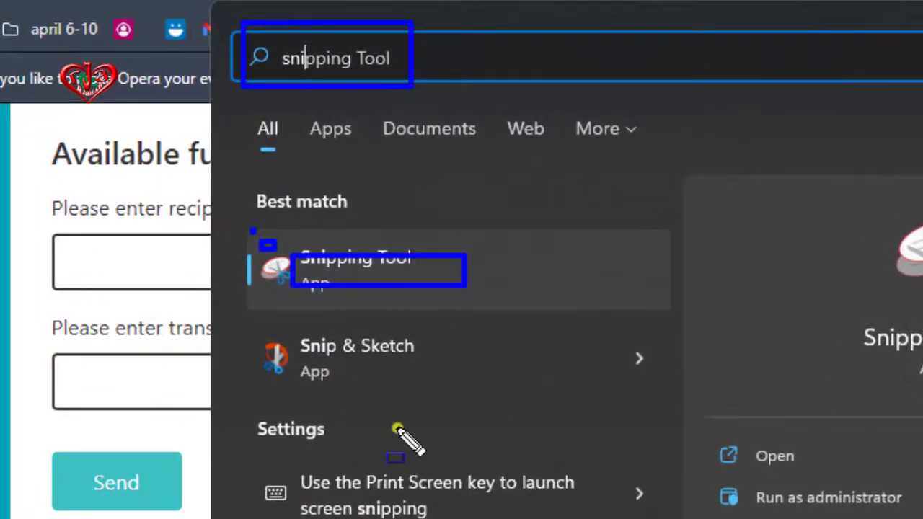
pyautogui.moveTo(245, 313)
pyautogui.mouseDown()
pyautogui.moveTo(494, 371)
pyautogui.moveTo(510, 397)
pyautogui.mouseUp()
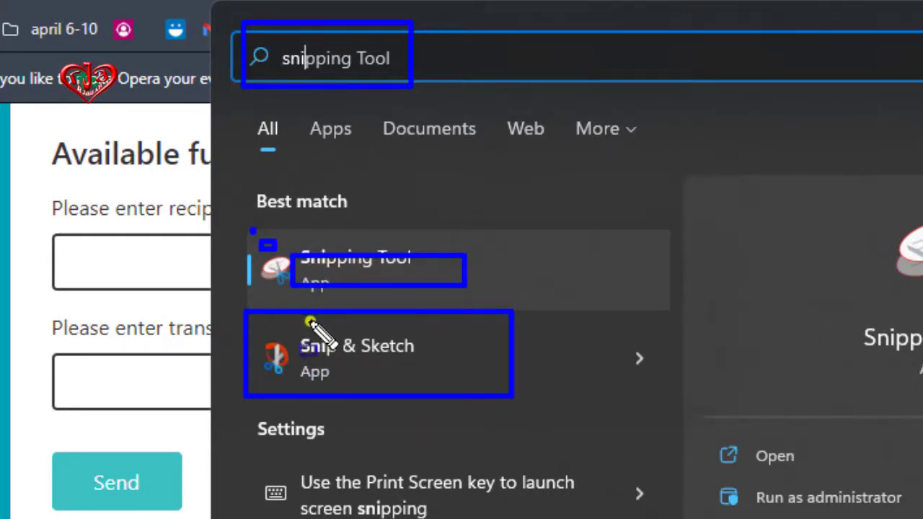
pyautogui.press('Escape')
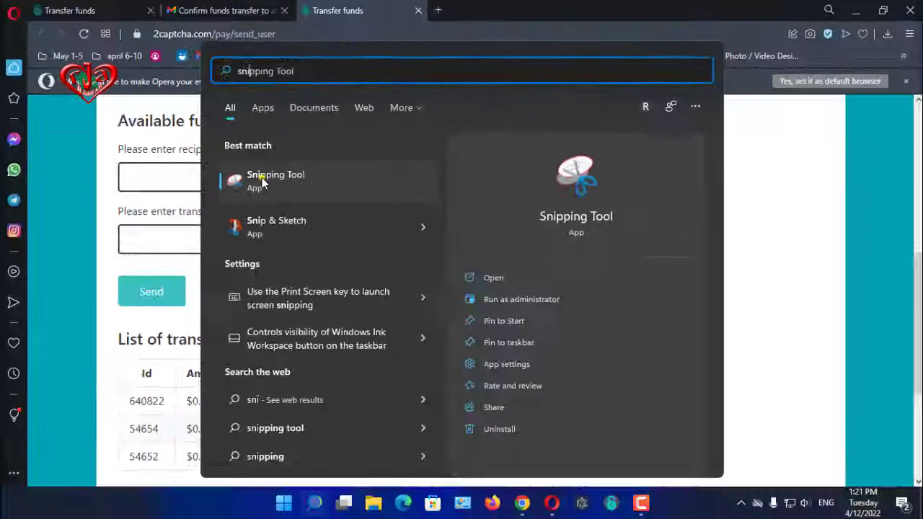
# Launch Snipping Tool and snip the area covering the 2Captcha list of transfers
pyautogui.click(264, 179)
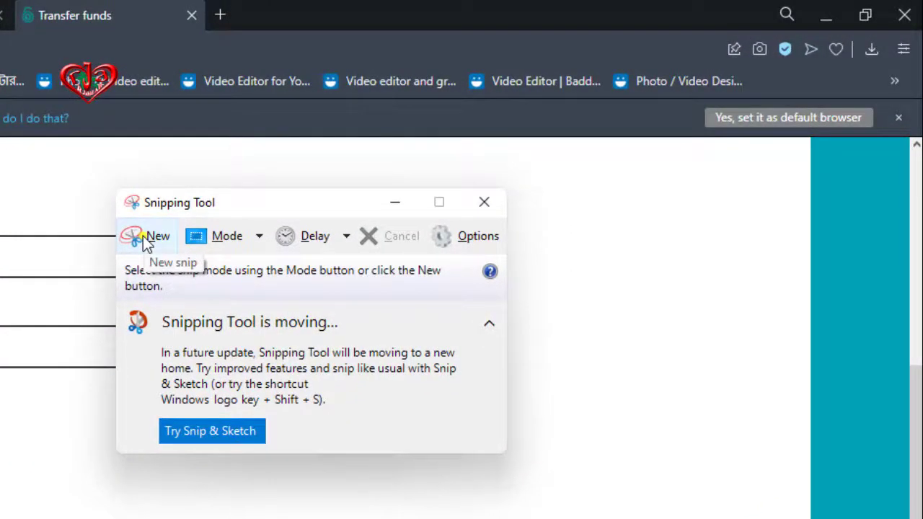
pyautogui.click(144, 238)
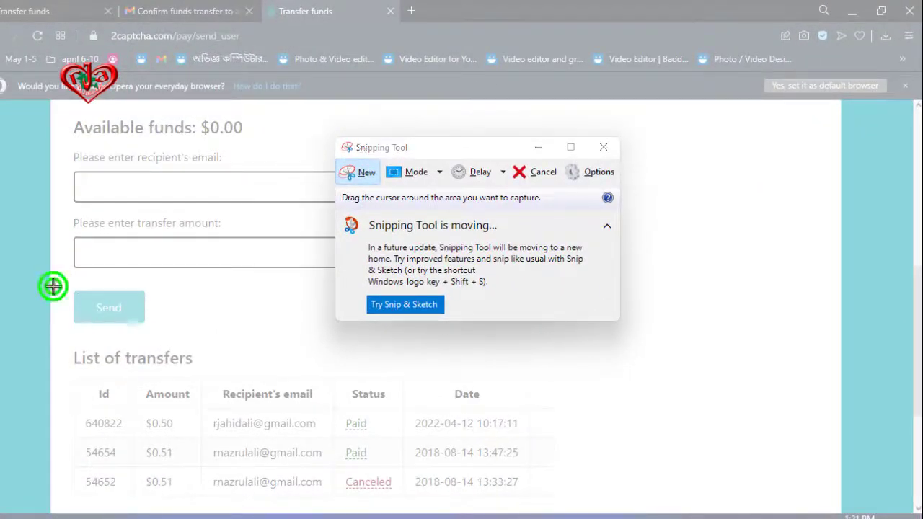
pyautogui.moveTo(53, 286); pyautogui.dragTo(545, 439)
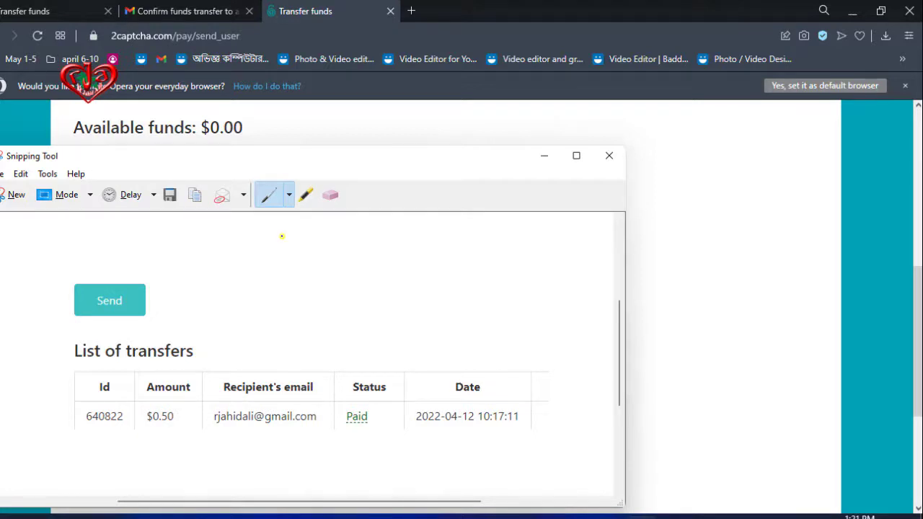
pyautogui.scroll(-1, 295, 407)
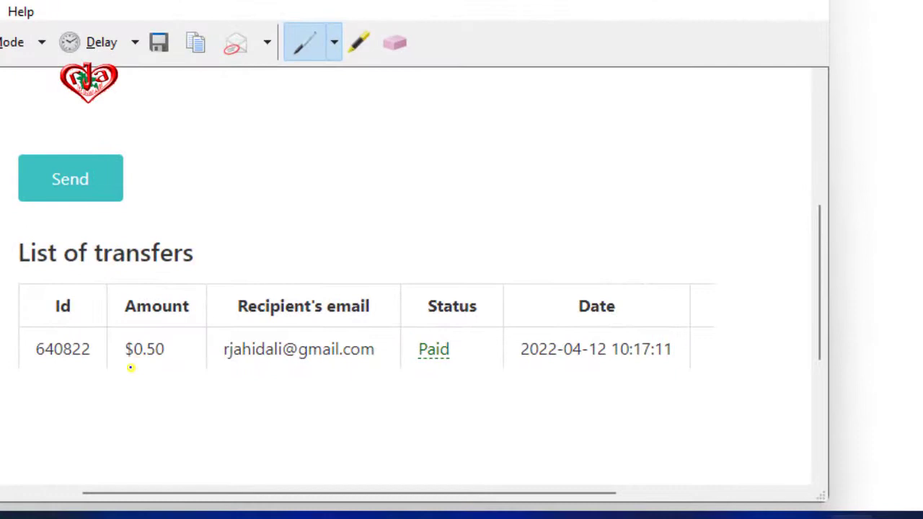
# Underline the $0.50 amount, recipient email, Paid status and 2022-04-12 date, then copy the snip
pyautogui.moveTo(131, 367); pyautogui.dragTo(167, 370)
pyautogui.moveTo(228, 366); pyautogui.dragTo(320, 370)
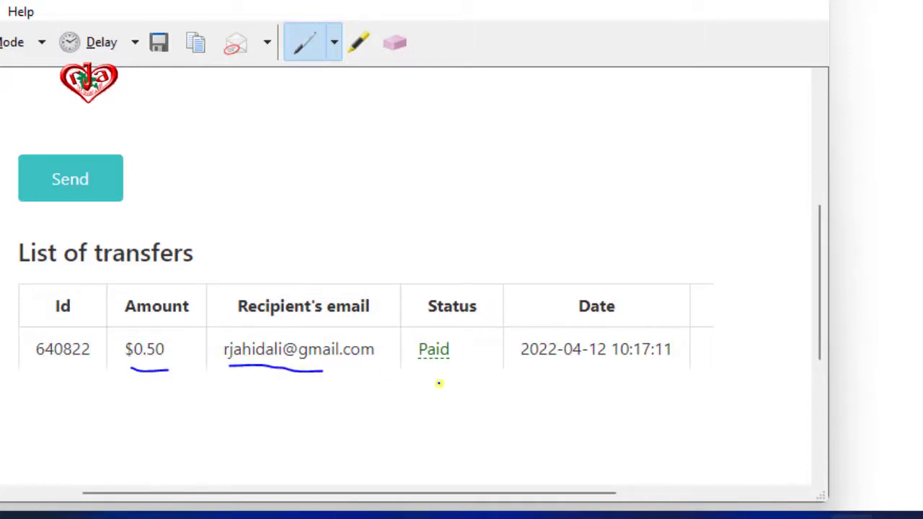
pyautogui.moveTo(419, 367); pyautogui.dragTo(467, 366)
pyautogui.moveTo(531, 371); pyautogui.dragTo(672, 364)
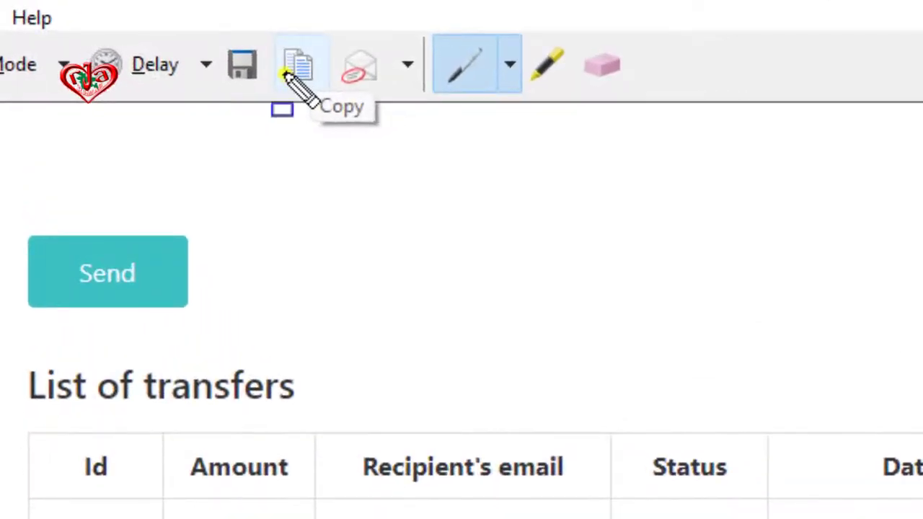
pyautogui.moveTo(265, 23); pyautogui.dragTo(343, 124)
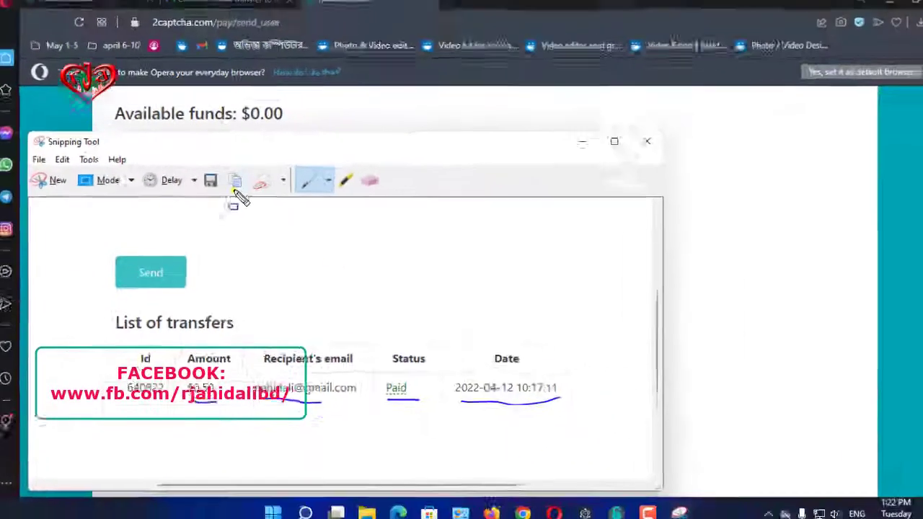
pyautogui.click(234, 186)
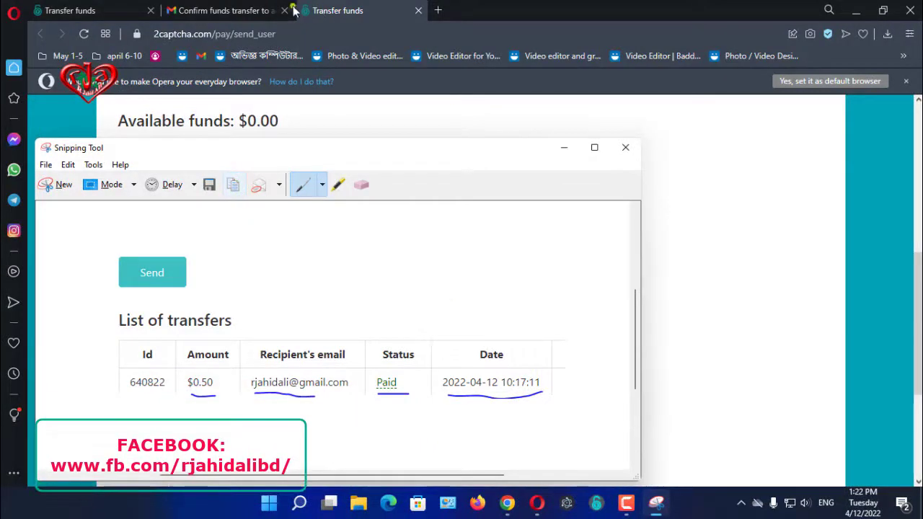
# Start a new Gmail message and paste the transfer-list screenshot into its body
pyautogui.click(224, 10)
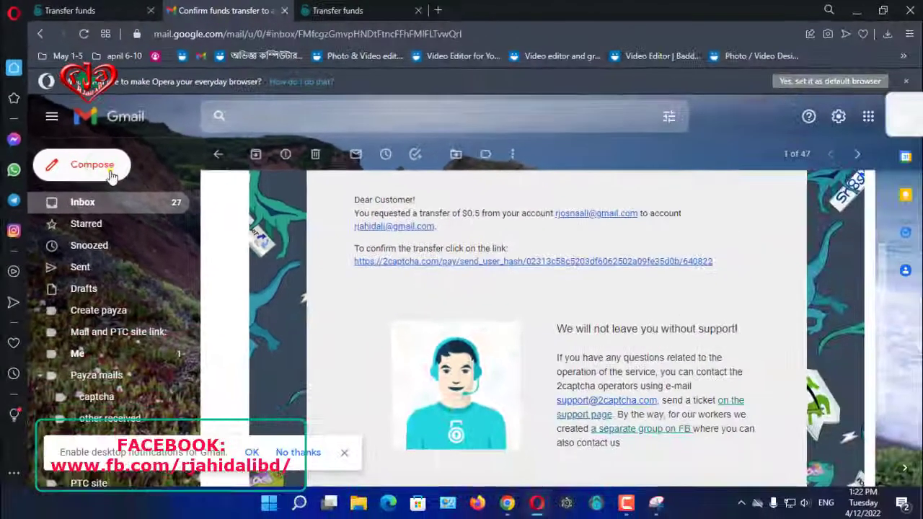
pyautogui.click(165, 259)
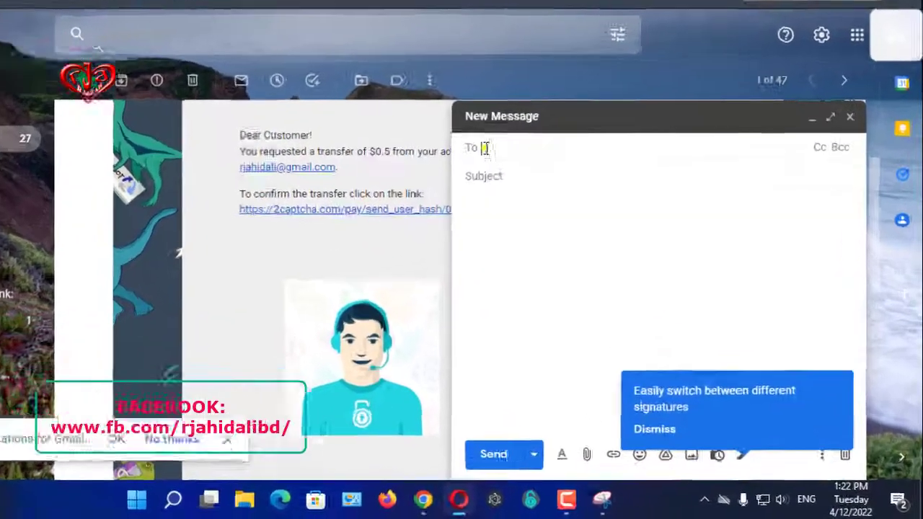
pyautogui.click(504, 261)
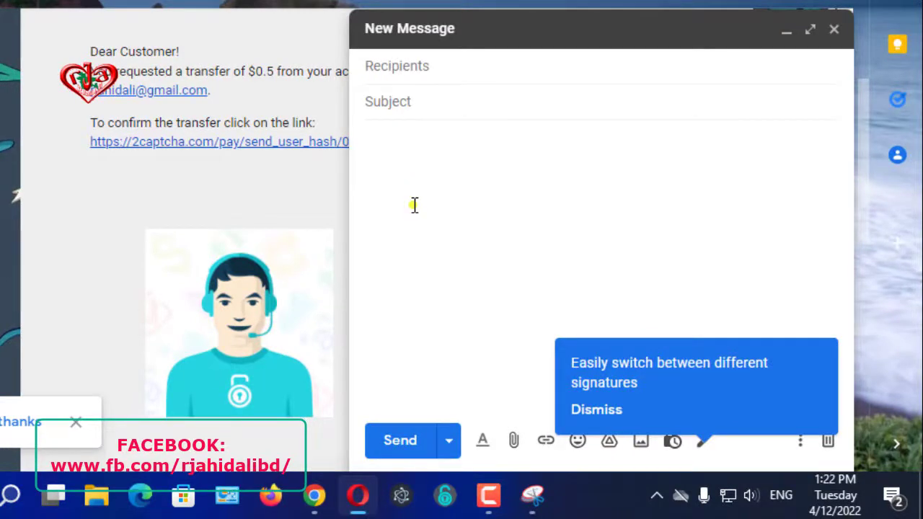
pyautogui.hotkey('ctrl', 'v')
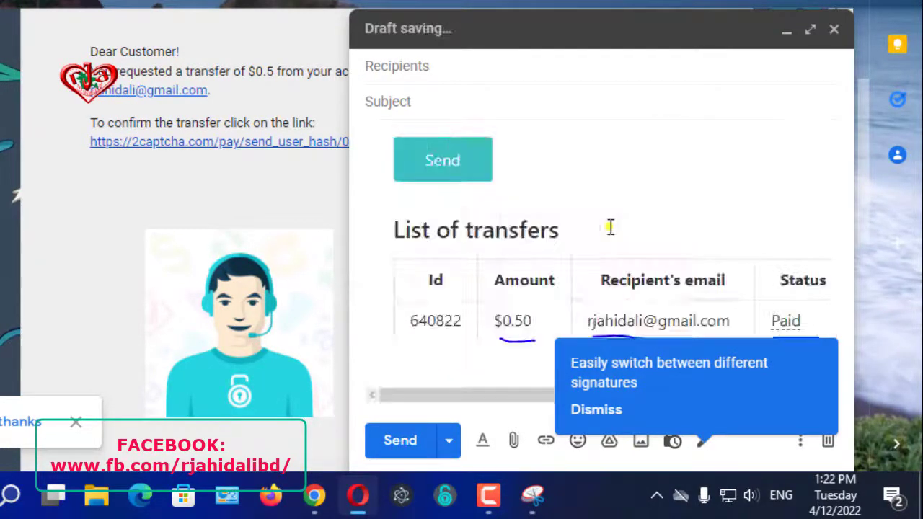
# Enter 'Fund Transfer' as the message subject
pyautogui.click(422, 101)
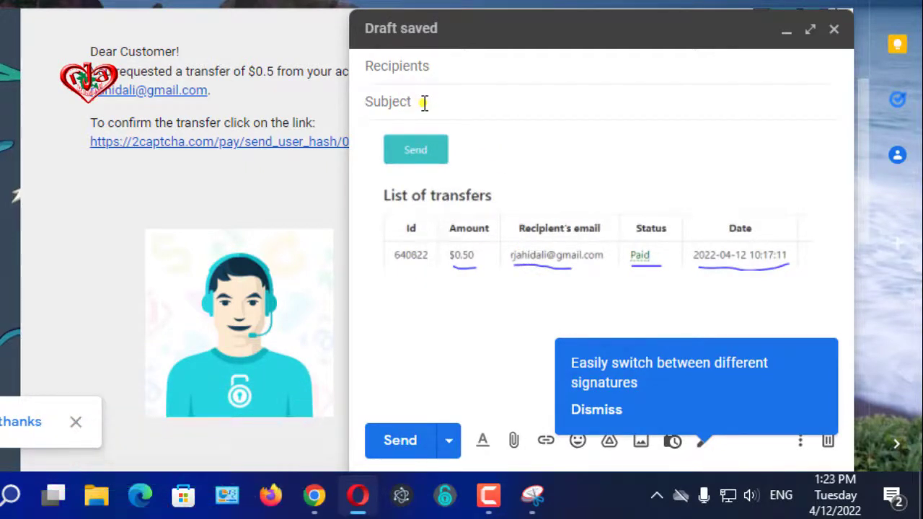
pyautogui.write('f')
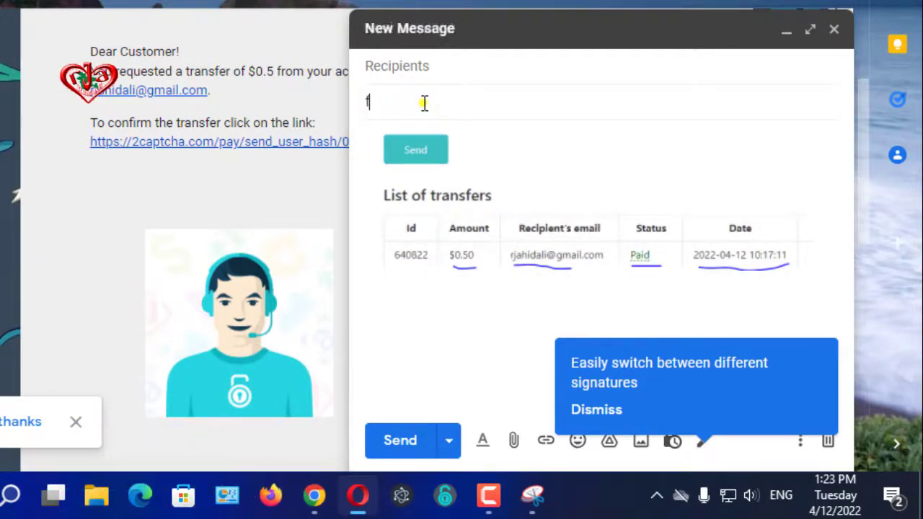
pyautogui.press('BackSpace')
pyautogui.press('BackSpace')
pyautogui.press('BackSpace')
pyautogui.write('Fund Transfer')
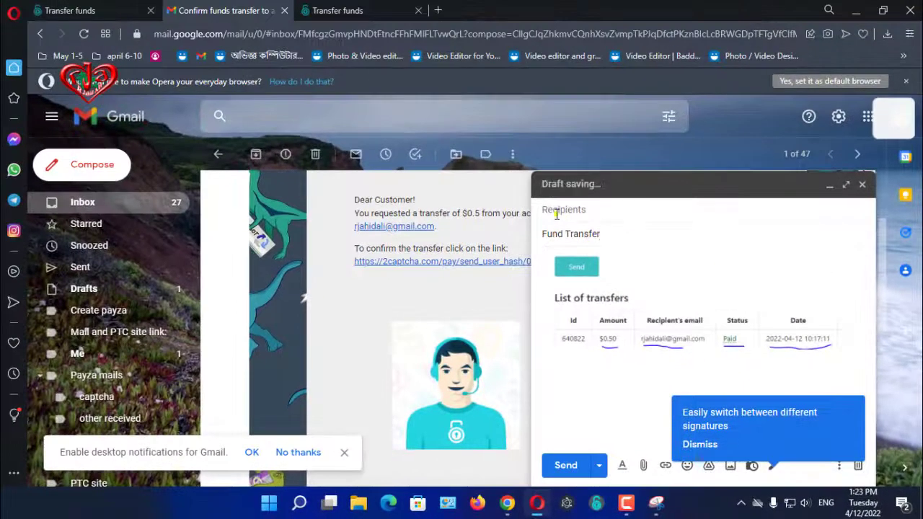
# Copy the recipient's email address from the Paid transfer row on the 2Captcha page
pyautogui.click(556, 211)
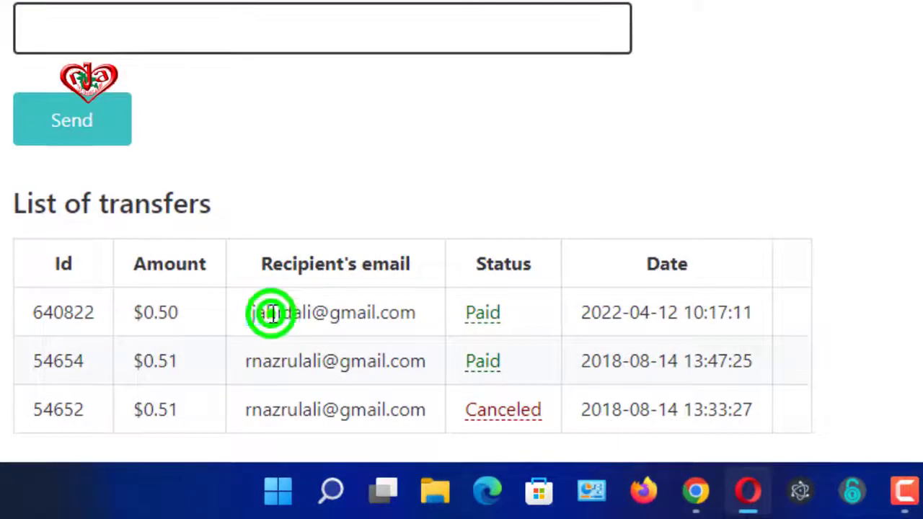
pyautogui.tripleClick(265, 401)
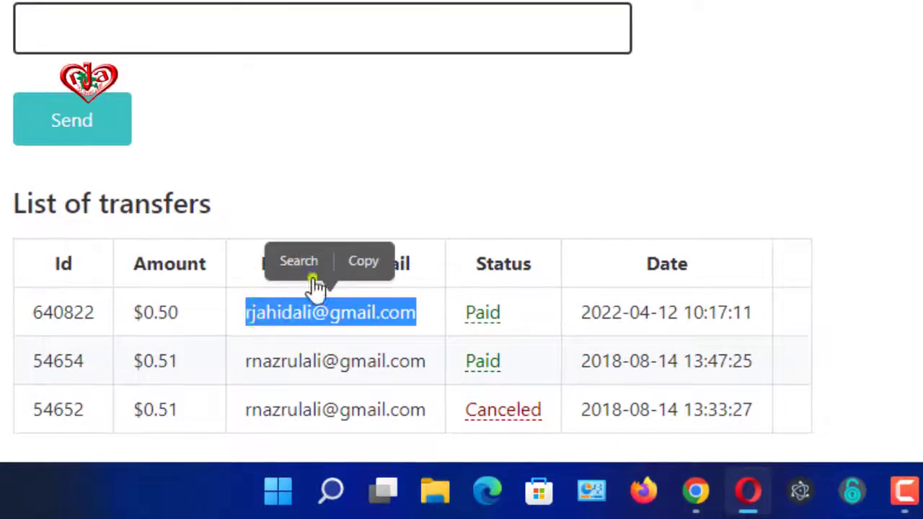
pyautogui.click(312, 379)
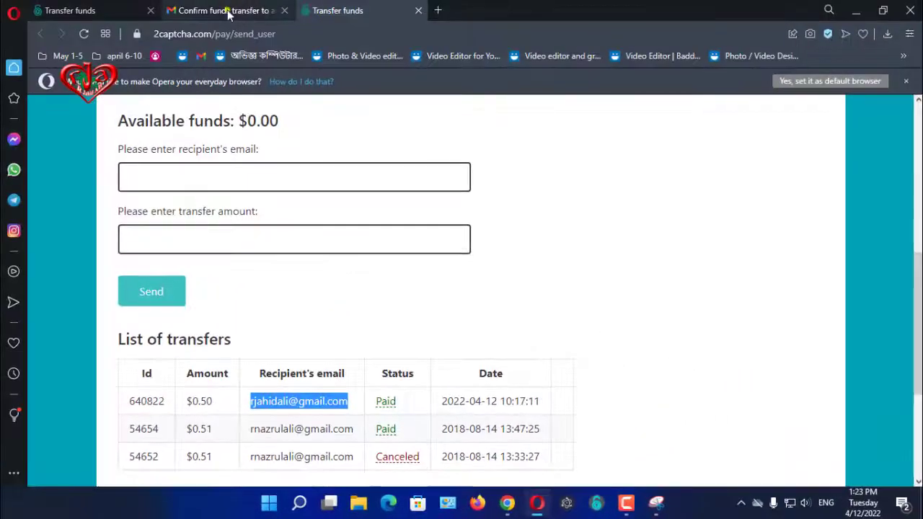
# Paste the copied email address into the To field as the recipient
pyautogui.click(227, 11)
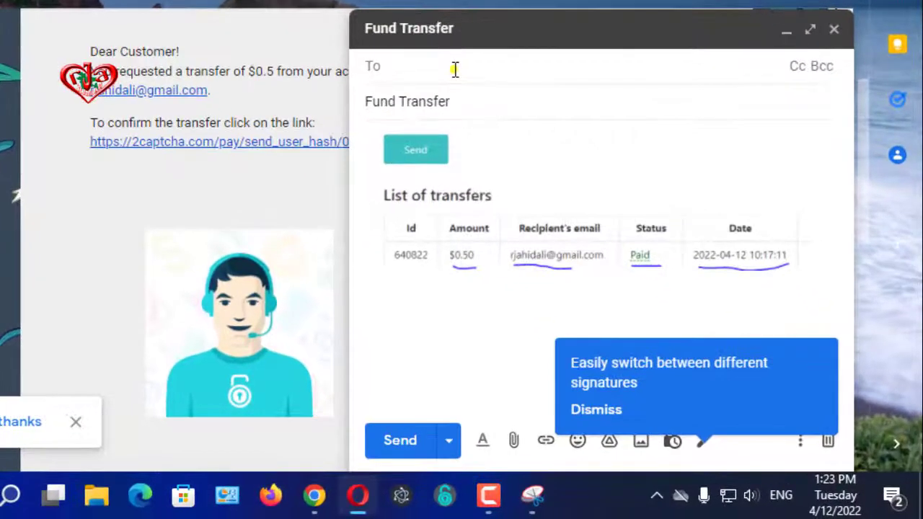
pyautogui.click(454, 69)
pyautogui.hotkey('ctrl', 'v')
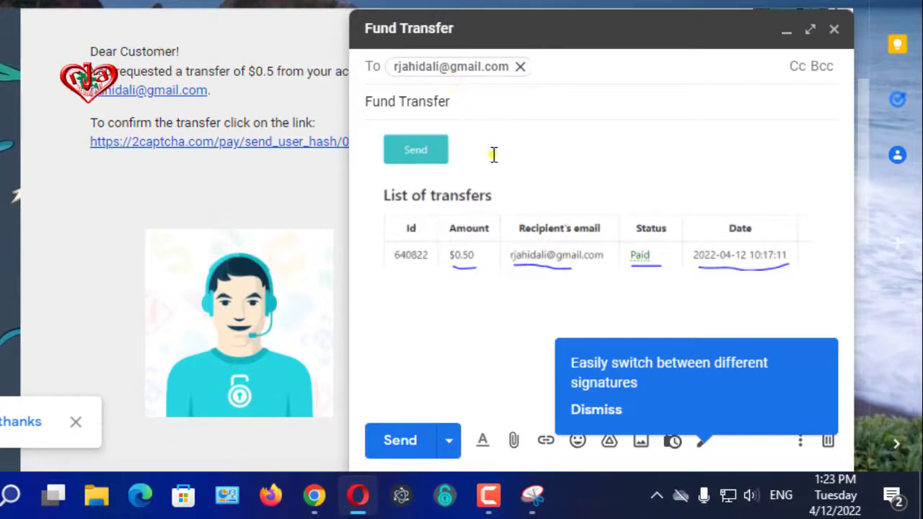
pyautogui.click(457, 65)
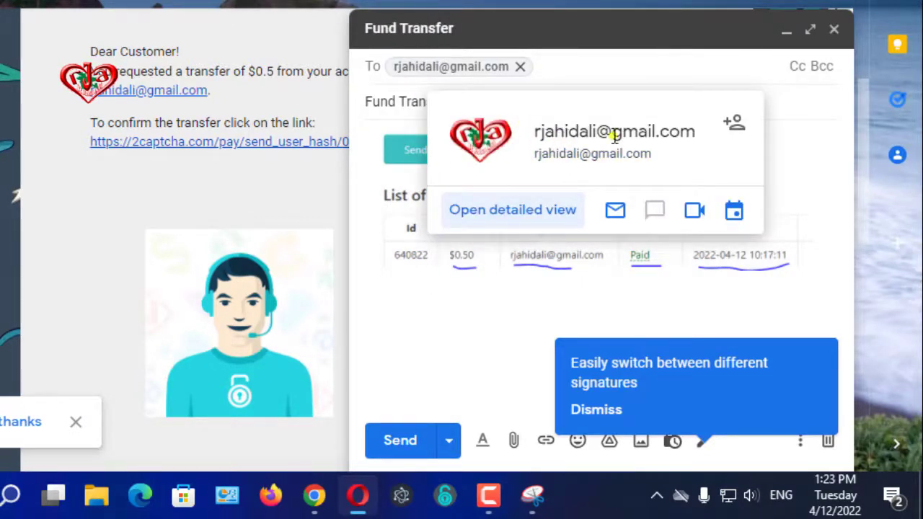
pyautogui.click(411, 299)
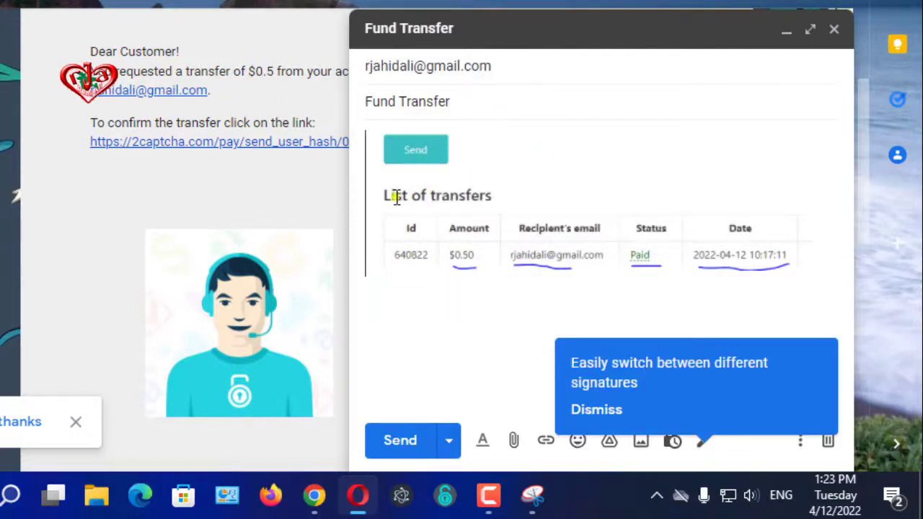
# Below the screenshot, type 'Please sent this amount my bkash:' and fix its typos
pyautogui.click(370, 133)
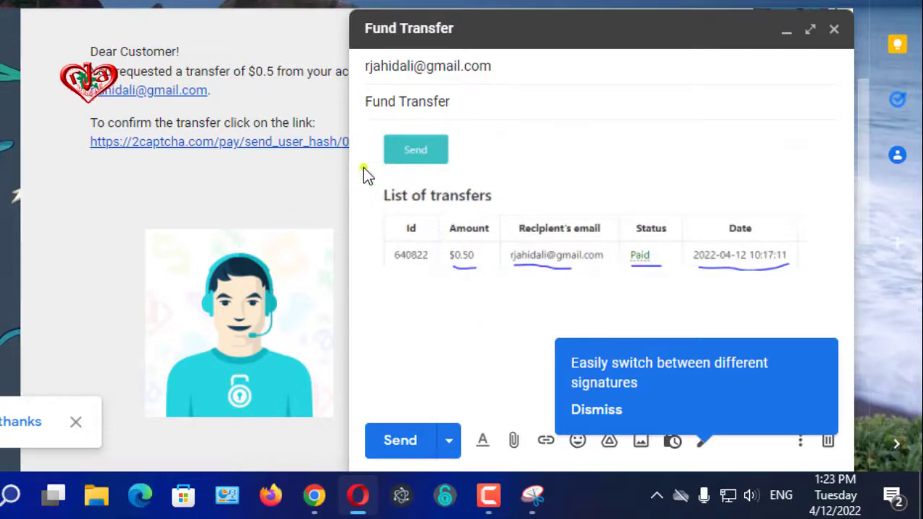
pyautogui.click(376, 166)
pyautogui.click(377, 165)
pyautogui.write('Please s')
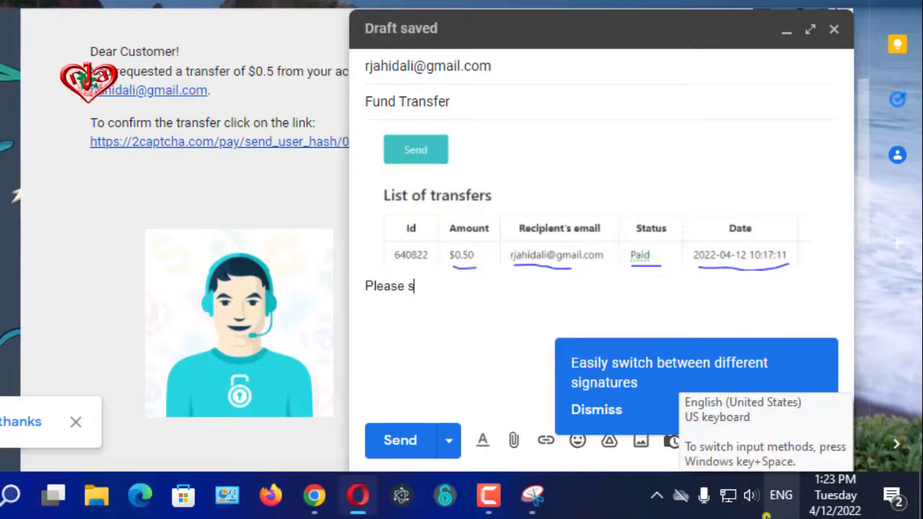
pyautogui.write('en')
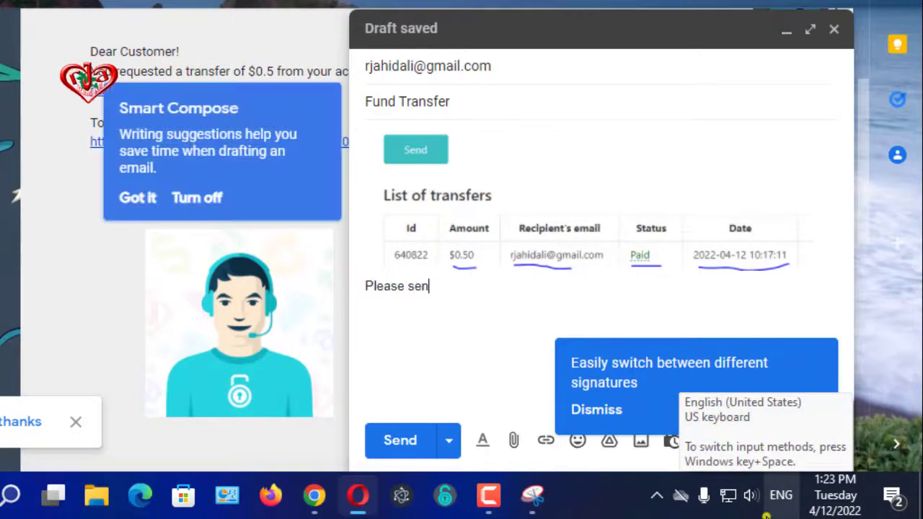
pyautogui.write('t this amount my bkash:')
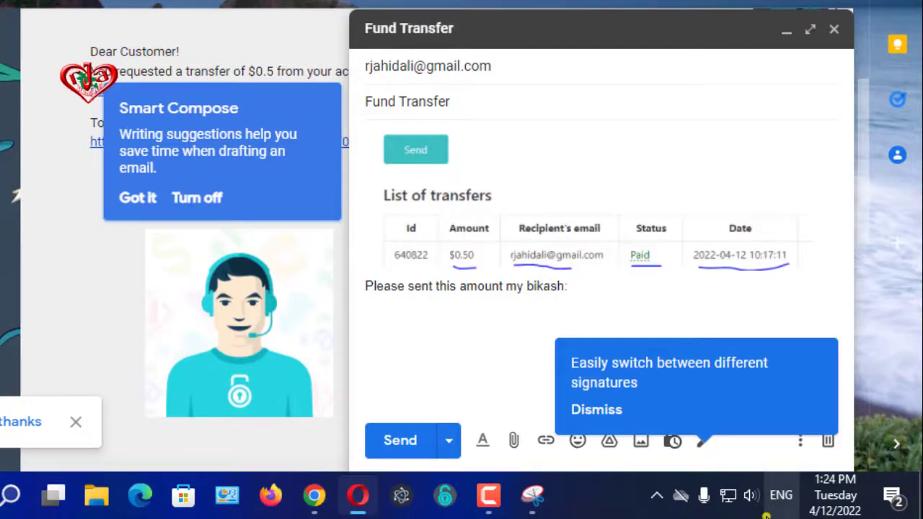
pyautogui.click(538, 287)
pyautogui.press('BackSpace')
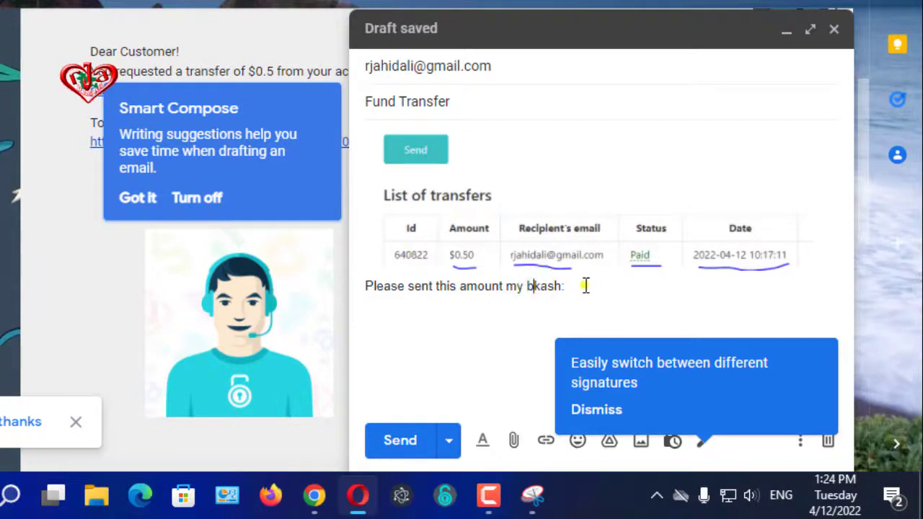
pyautogui.click(585, 286)
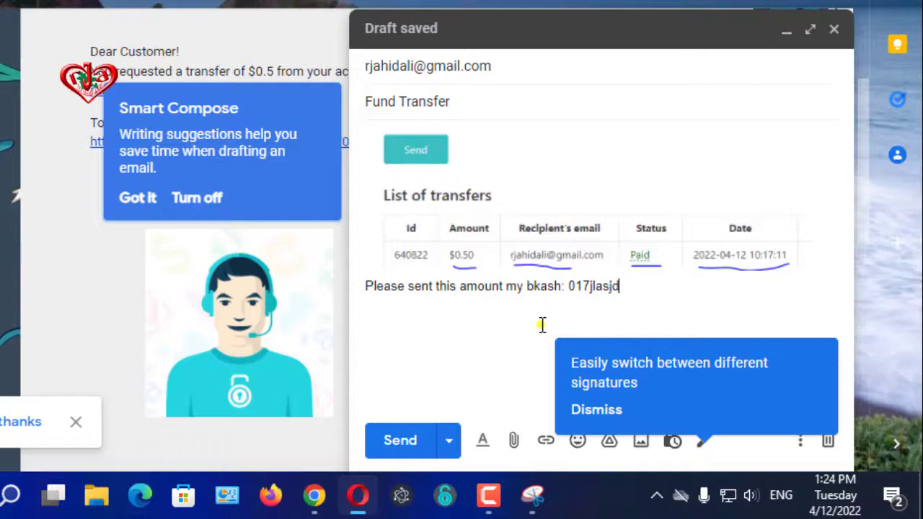
pyautogui.press('BackSpace')
pyautogui.press('BackSpace')
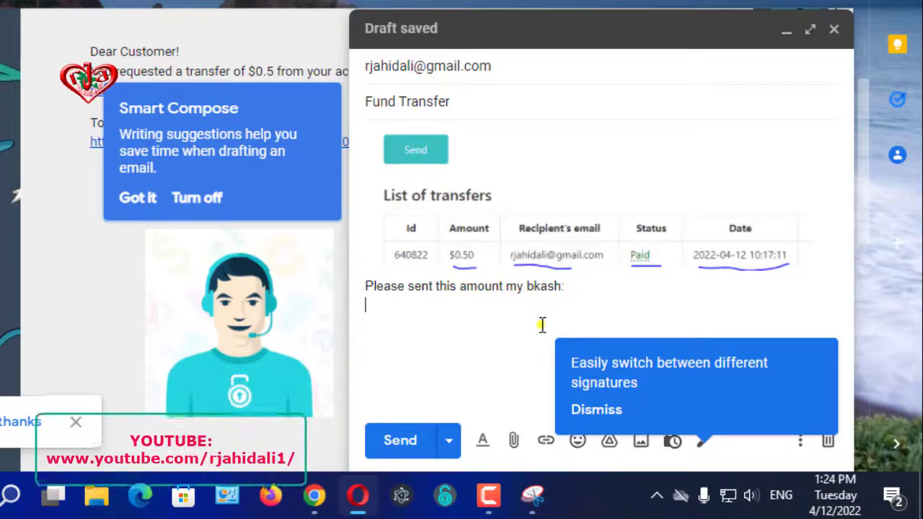
# Add a new line 'contact:' followed by the bKash phone number
pyautogui.press('Return')
pyautogui.write('conta')
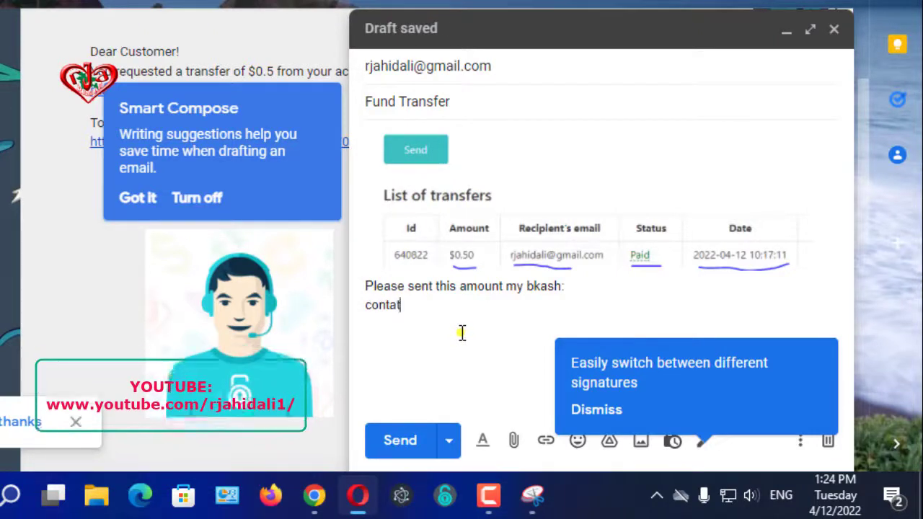
pyautogui.write('ct;')
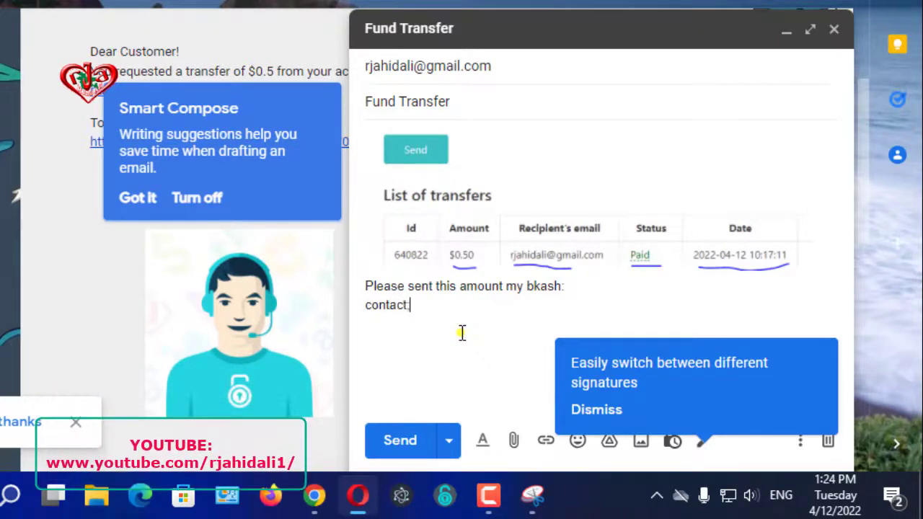
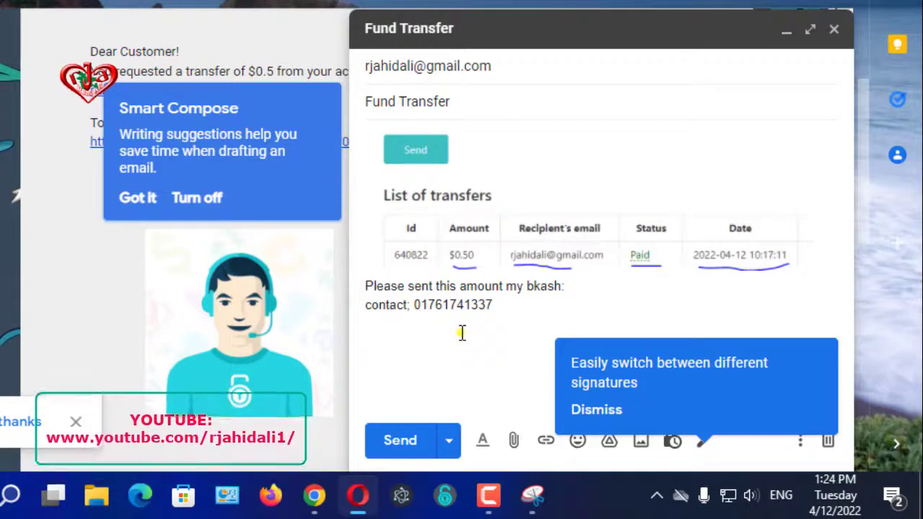
pyautogui.click(411, 310)
pyautogui.press('BackSpace')
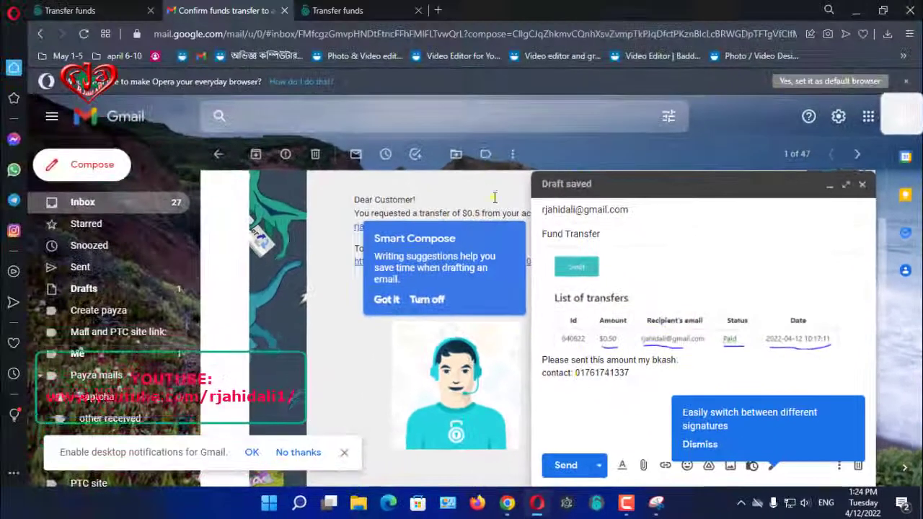
# Load the creator's Facebook page in a new Opera tab from its fb.com short address
pyautogui.click(438, 10)
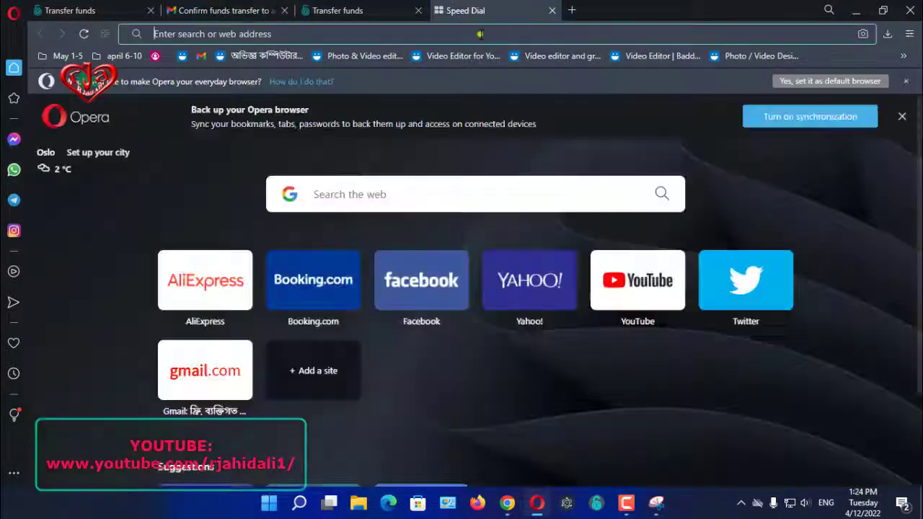
pyautogui.click(480, 34)
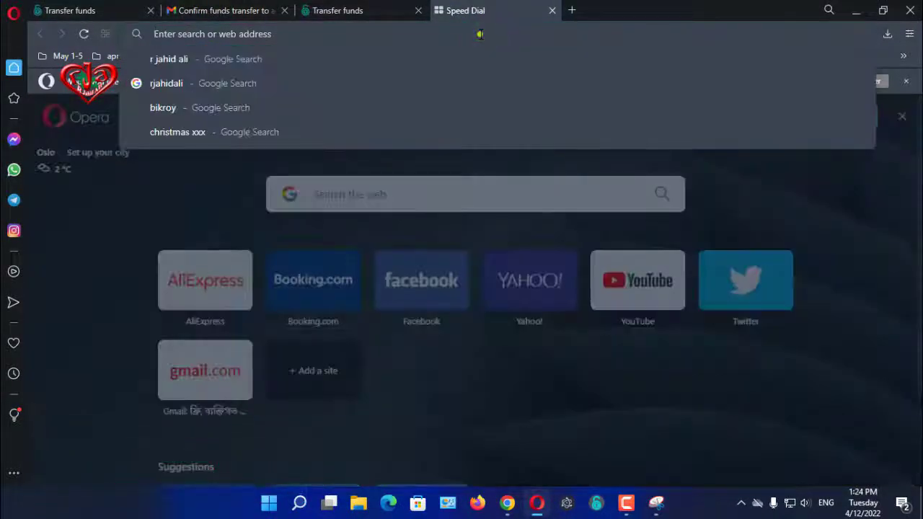
pyautogui.write('fb.')
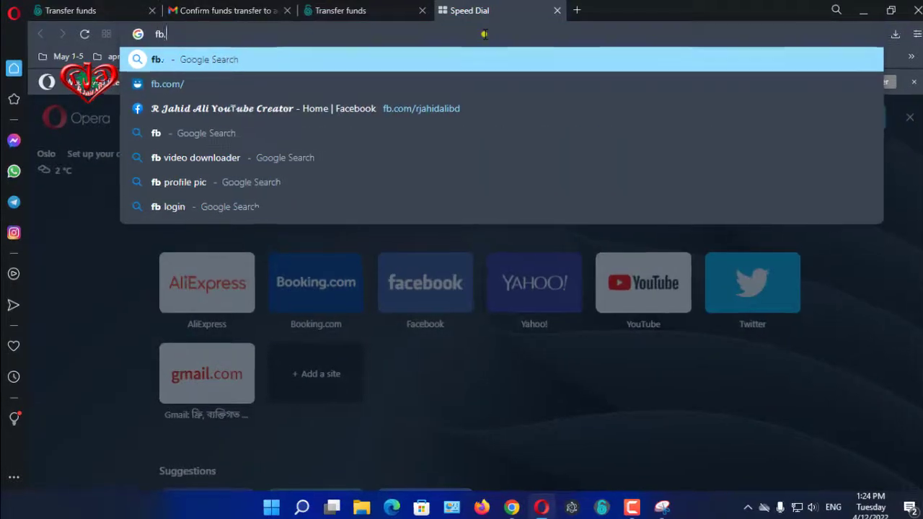
pyautogui.write('com/')
pyautogui.write('rjahid')
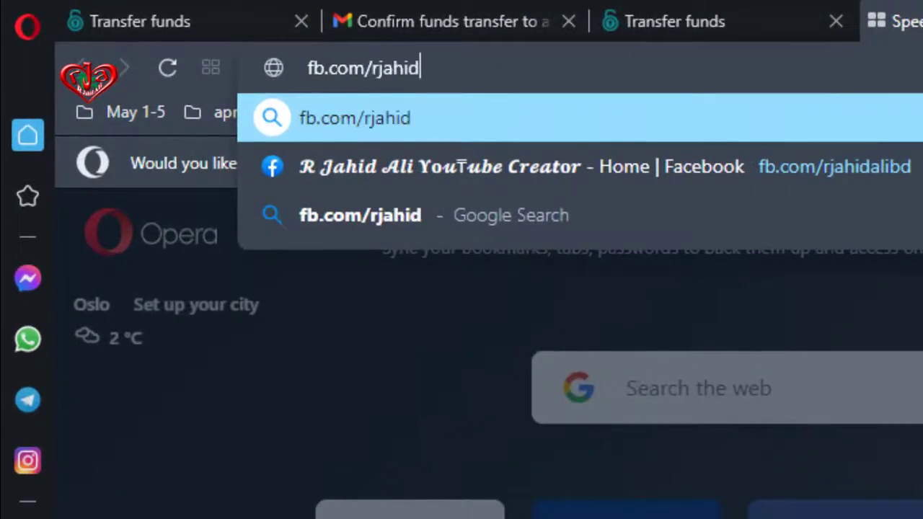
pyautogui.write('alibd')
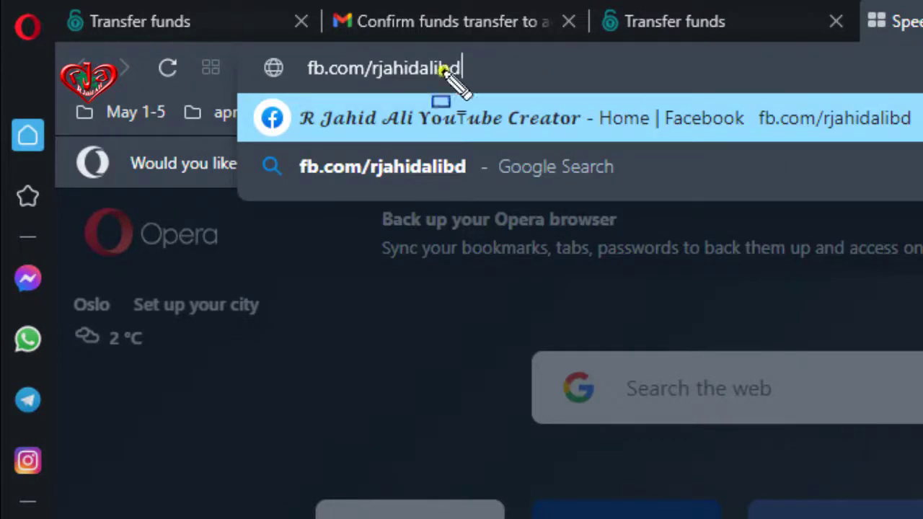
pyautogui.moveTo(295, 50)
pyautogui.mouseDown()
pyautogui.moveTo(465, 80)
pyautogui.moveTo(484, 91)
pyautogui.mouseUp()
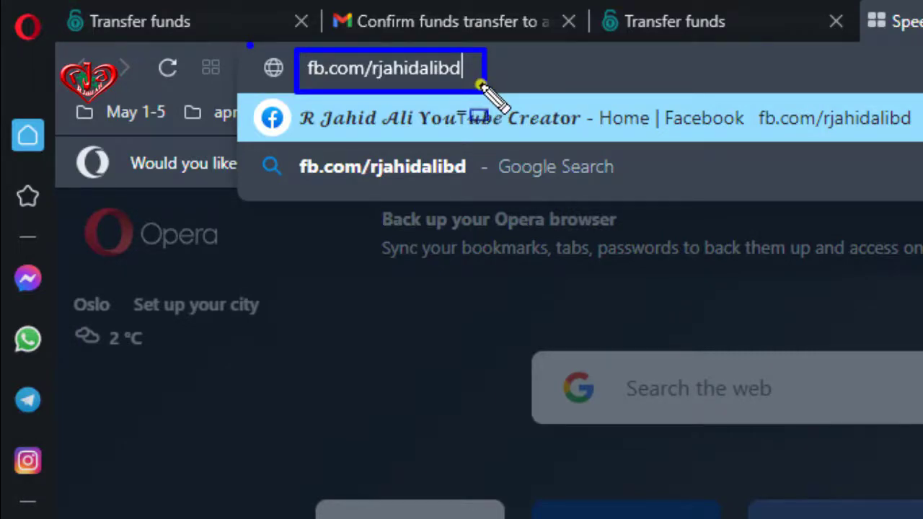
pyautogui.press('Escape')
pyautogui.click(479, 72)
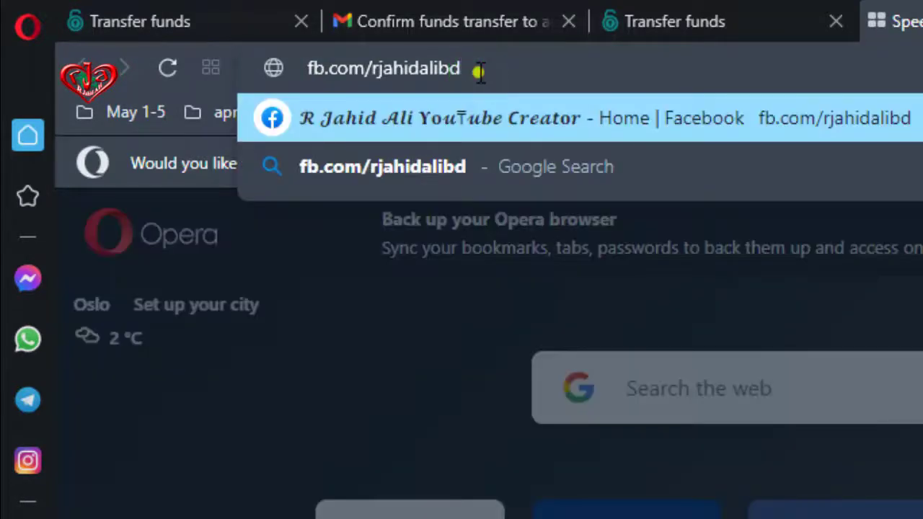
pyautogui.press('Return')
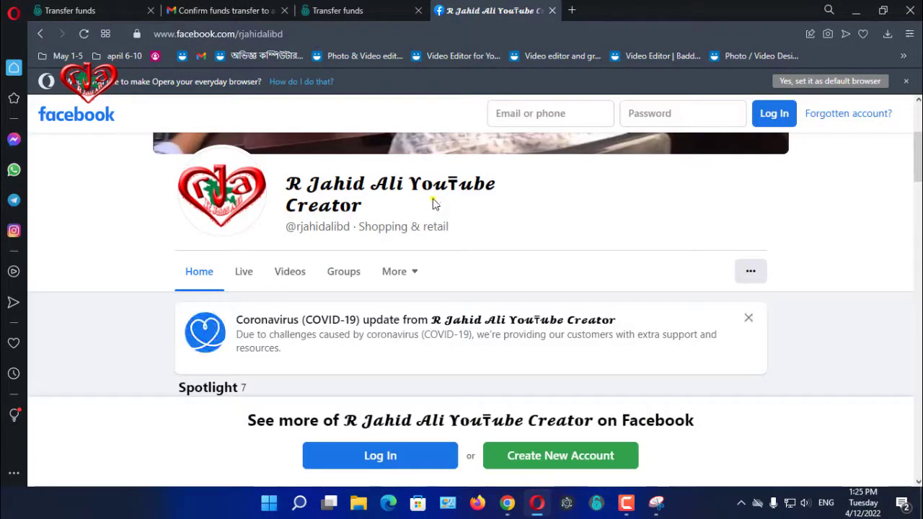
pyautogui.scroll(-5, 303, 272)
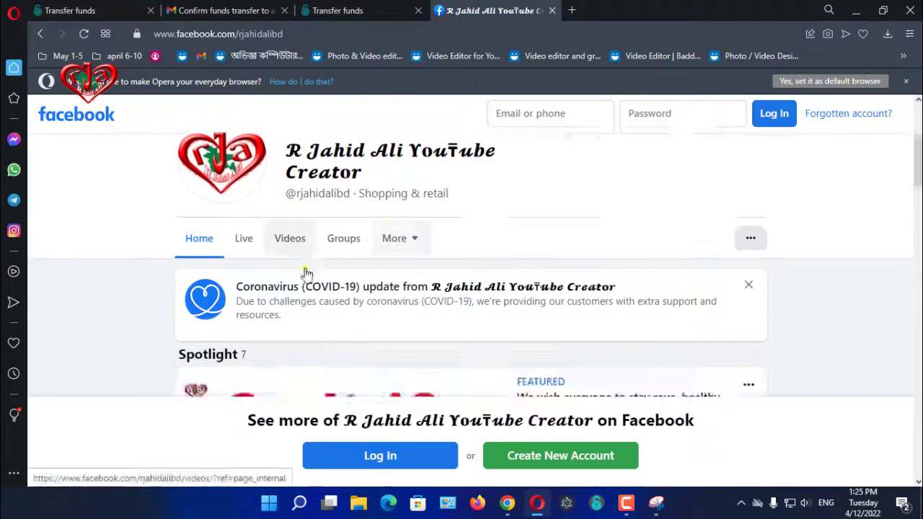
pyautogui.scroll(-3, 332, 271)
pyautogui.scroll(-3, 363, 270)
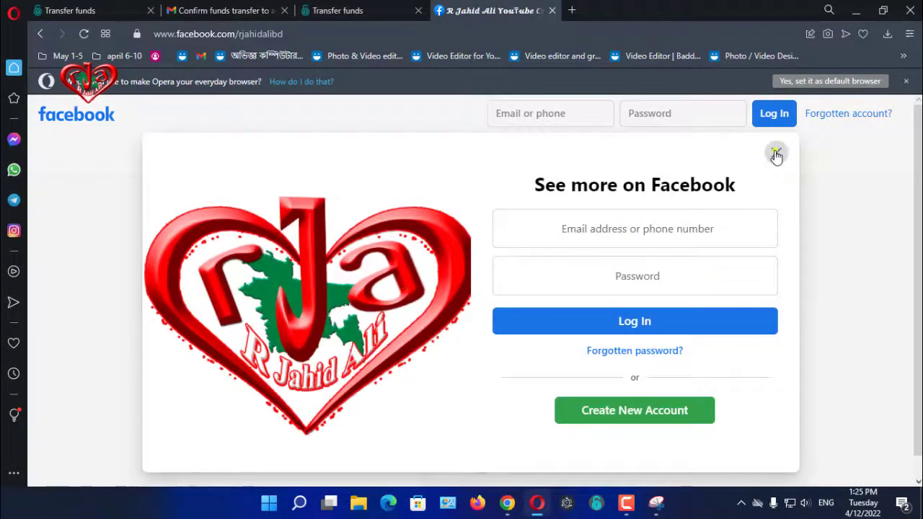
pyautogui.click(777, 152)
pyautogui.scroll(3, 241, 353)
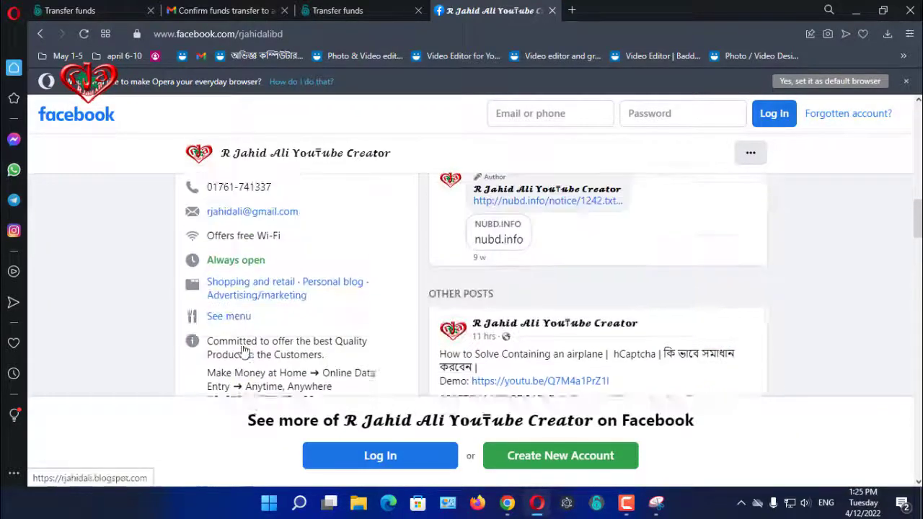
pyautogui.scroll(3, 265, 249)
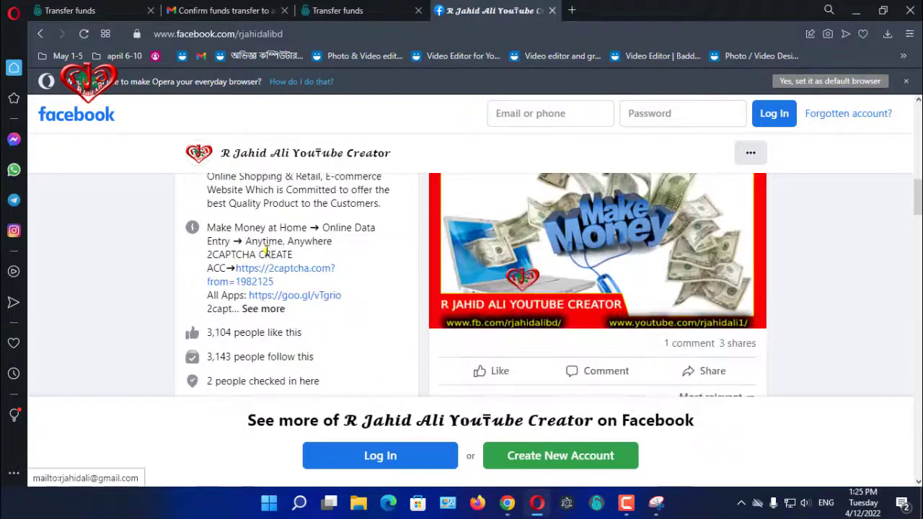
pyautogui.scroll(3, 264, 274)
pyautogui.scroll(3, 263, 290)
pyautogui.scroll(3, 263, 290)
pyautogui.scroll(1, 264, 290)
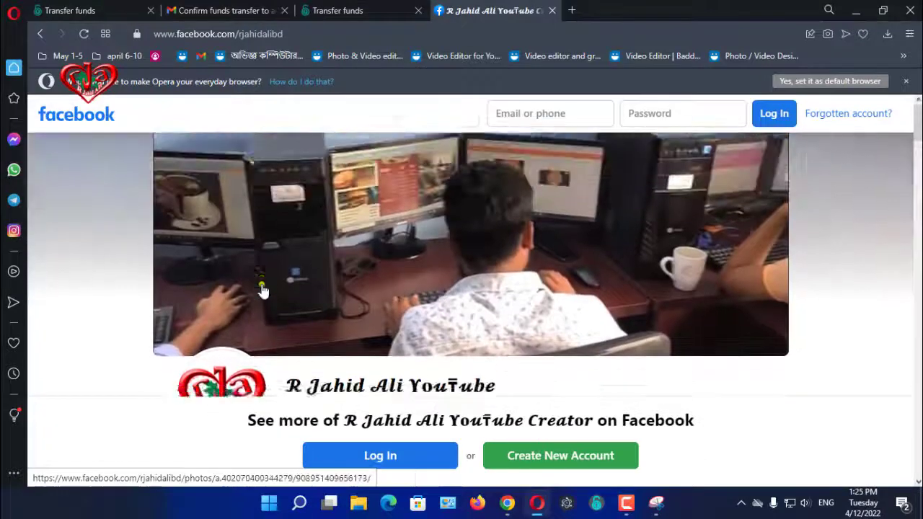
pyautogui.scroll(-1, 263, 292)
pyautogui.scroll(-1, 263, 295)
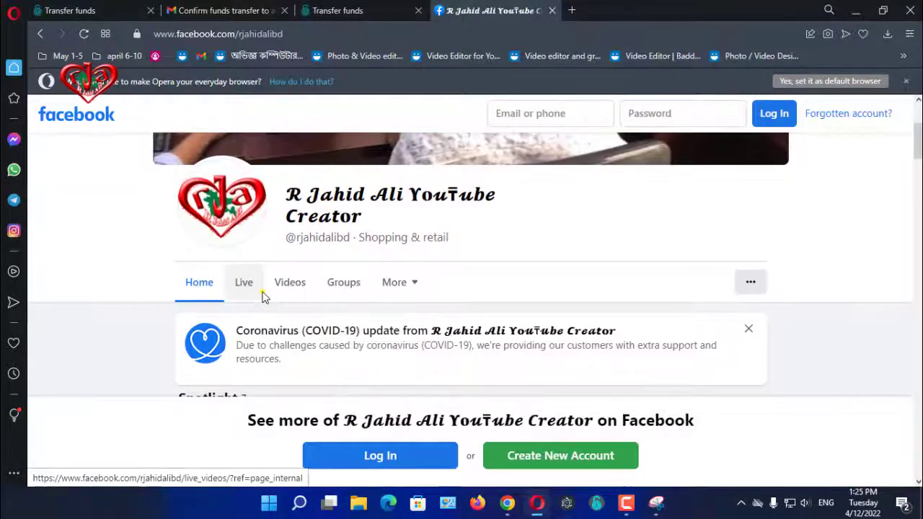
pyautogui.scroll(-1, 324, 303)
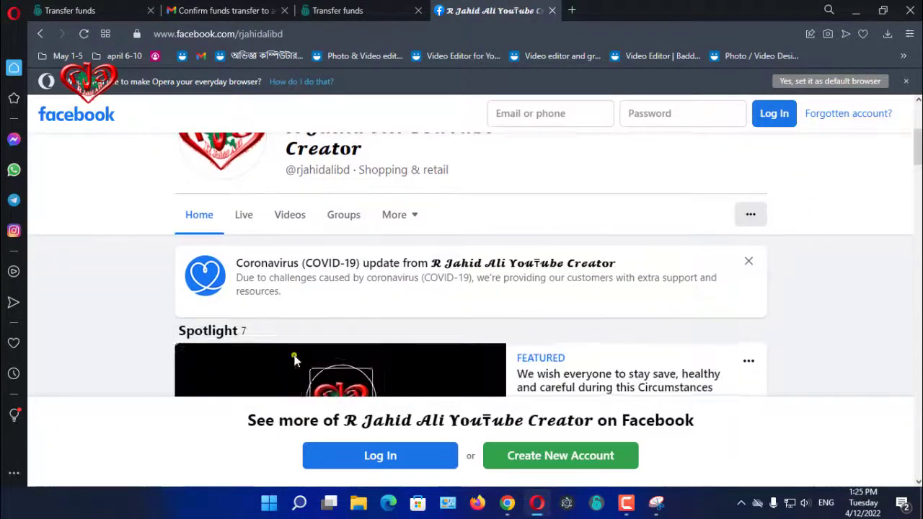
pyautogui.scroll(2, 305, 353)
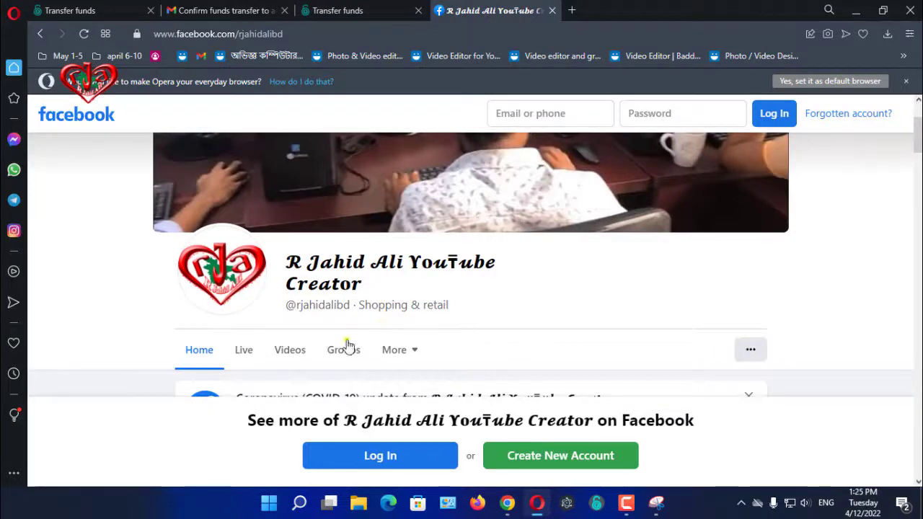
pyautogui.scroll(2, 538, 245)
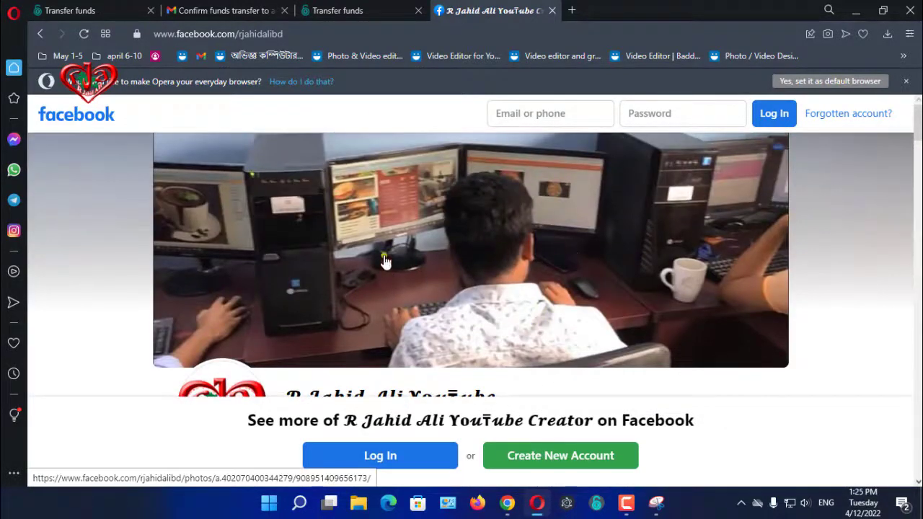
# Send the Fund Transfer draft with the Paid screenshot and bKash number from Gmail
pyautogui.click(339, 16)
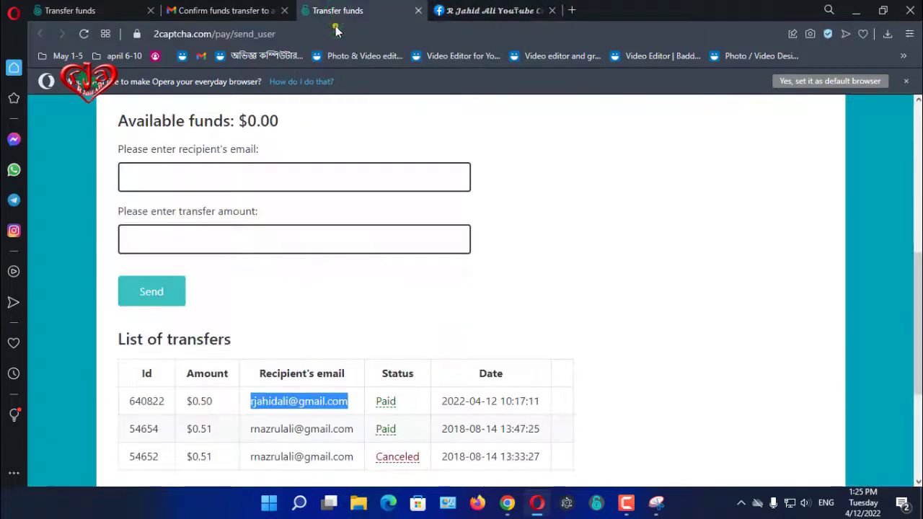
pyautogui.click(228, 16)
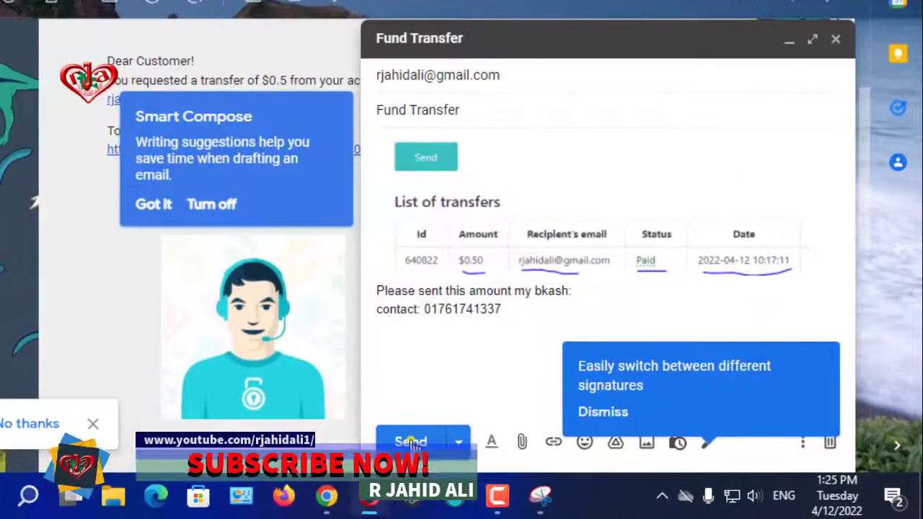
pyautogui.click(411, 442)
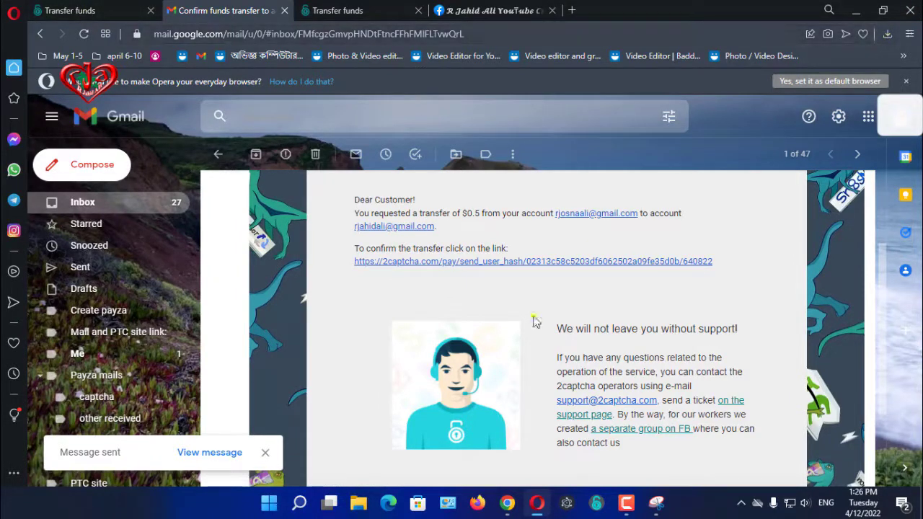
pyautogui.scroll(3, 444, 386)
pyautogui.scroll(1, 445, 386)
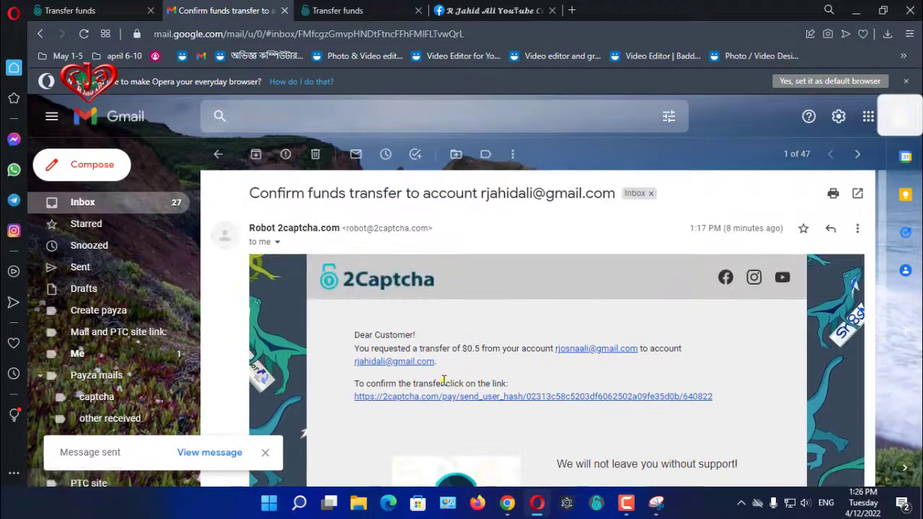
# Quit Opera with all its tabs and close Snipping Tool, discarding the unsaved snip
pyautogui.click(912, 10)
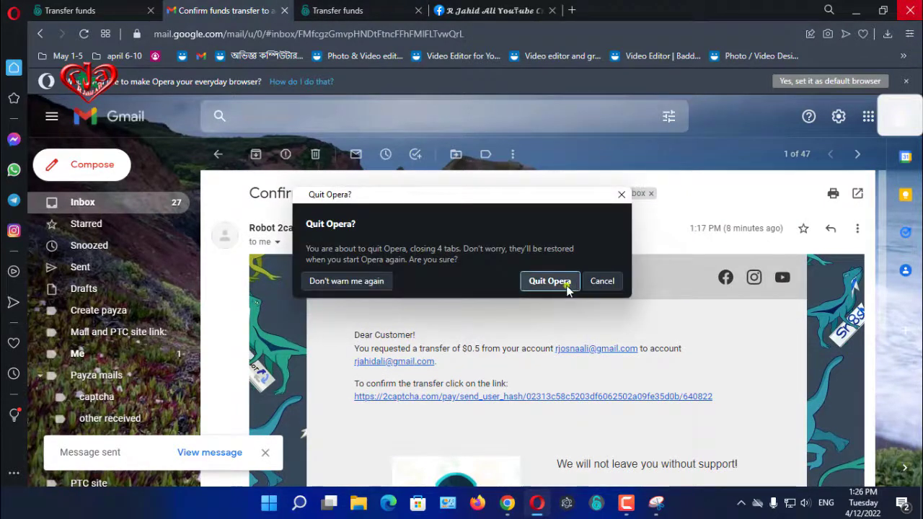
pyautogui.click(550, 281)
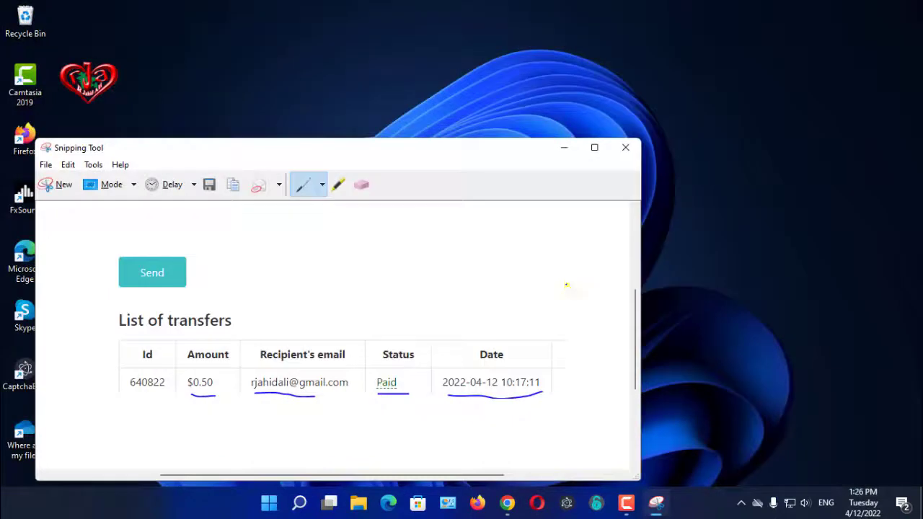
pyautogui.click(625, 150)
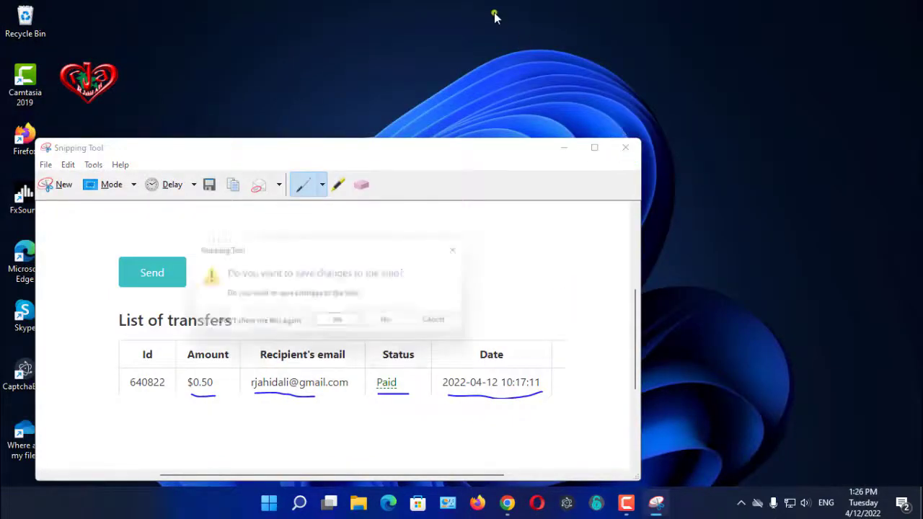
pyautogui.click(393, 324)
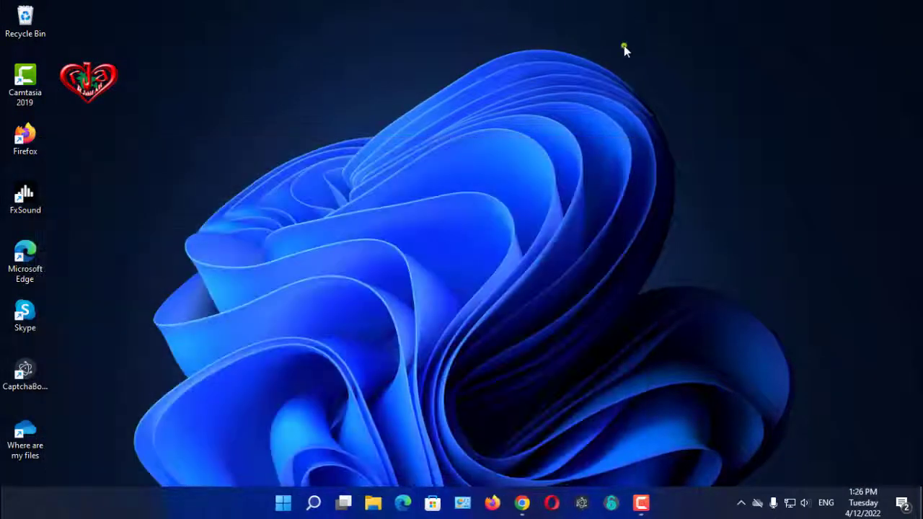
# Review the Chrome Financial operations history showing the $0.52848 credit, then close Chrome
pyautogui.click(522, 503)
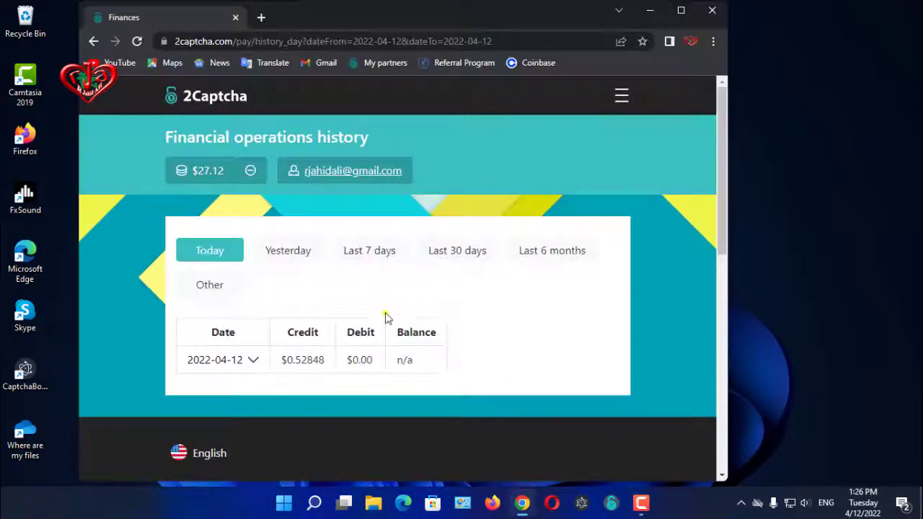
pyautogui.scroll(-1, 375, 324)
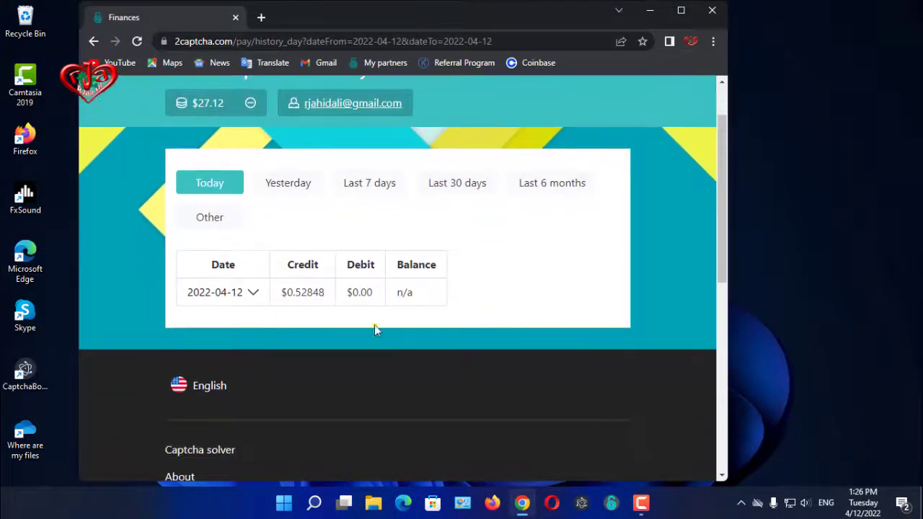
pyautogui.scroll(1, 426, 351)
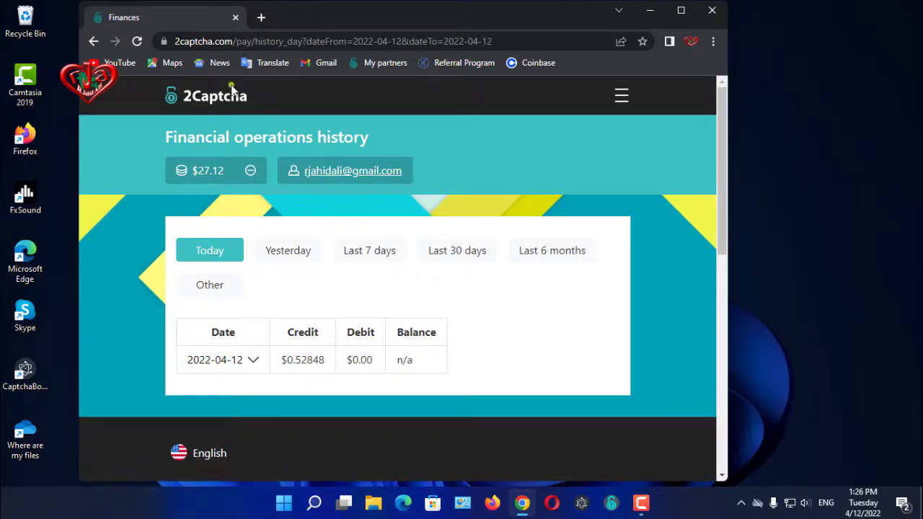
pyautogui.click(258, 18)
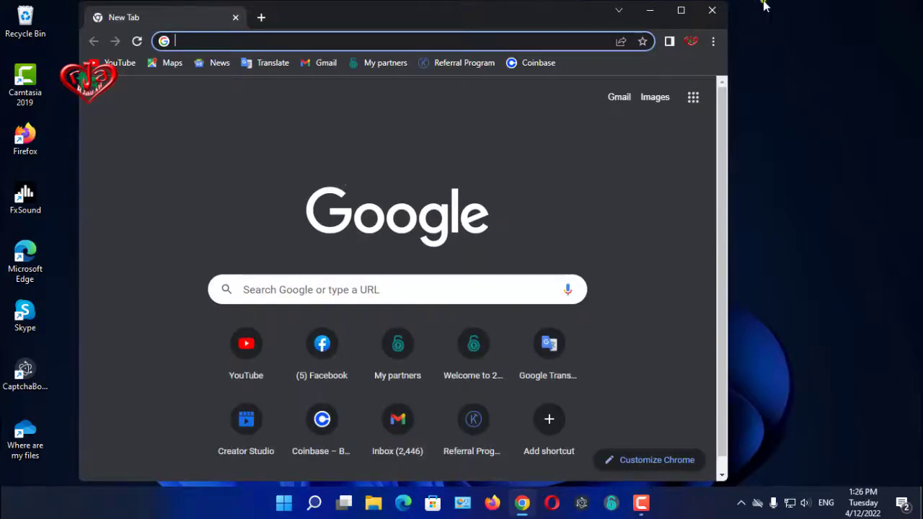
pyautogui.click(714, 12)
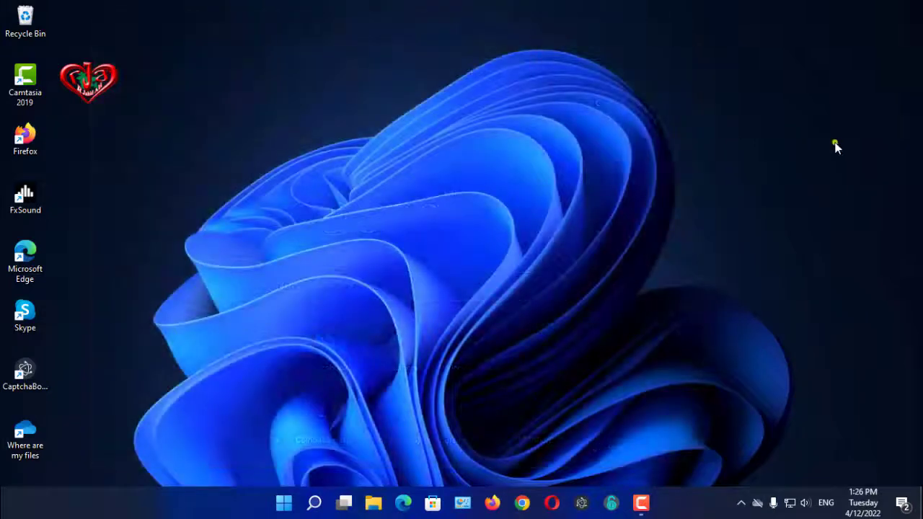